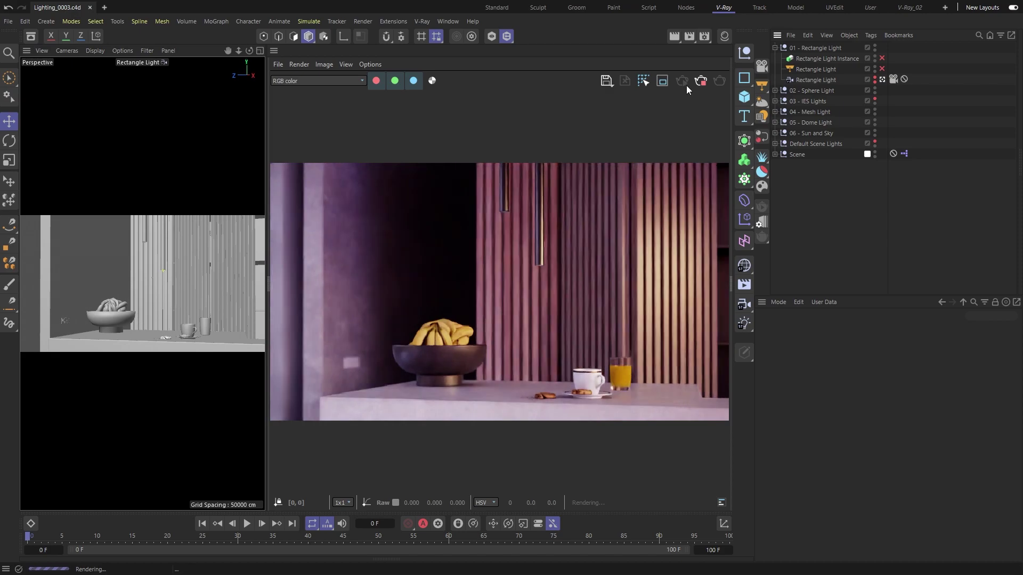
Open V-Ray > Tools > V-Ray Toolbar and dock the palette into the top toolbar row.
click(427, 19)
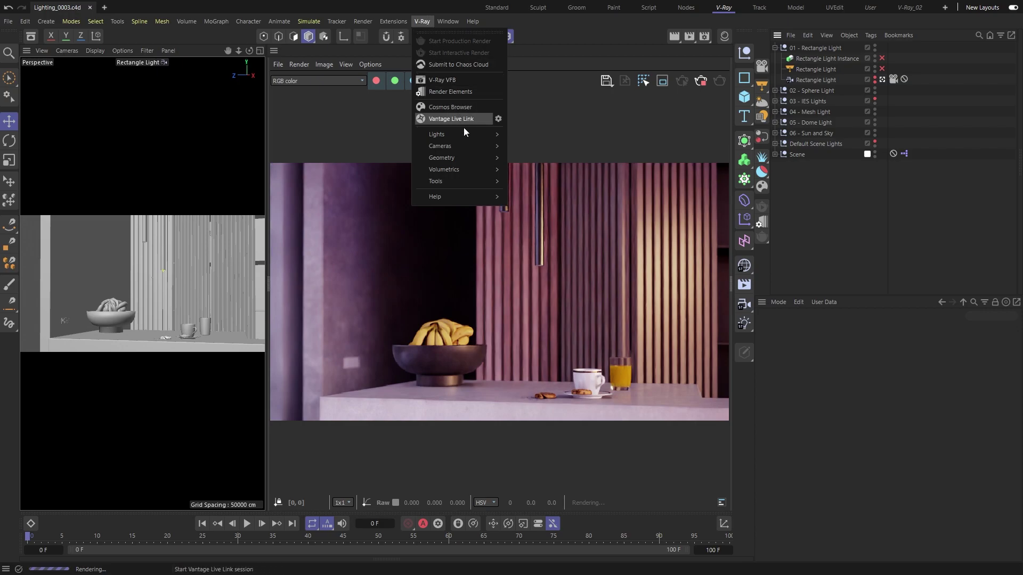
mouse_move(463, 132)
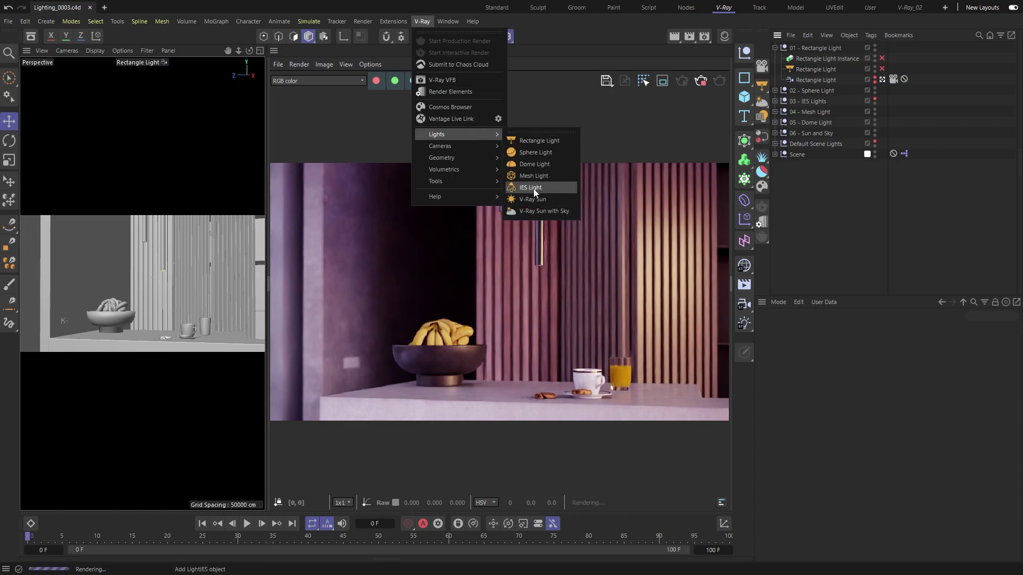
mouse_move(475, 181)
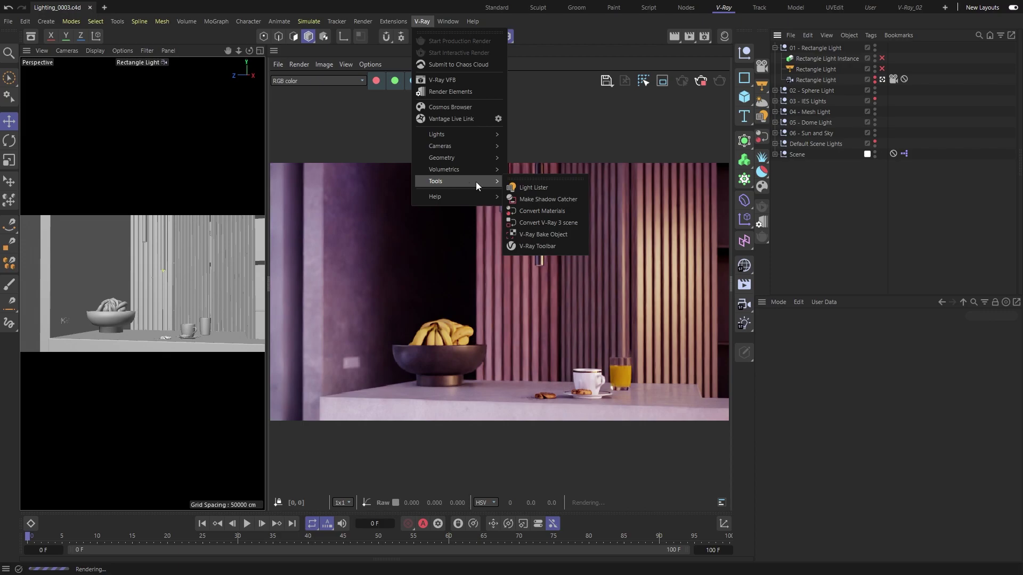
click(539, 245)
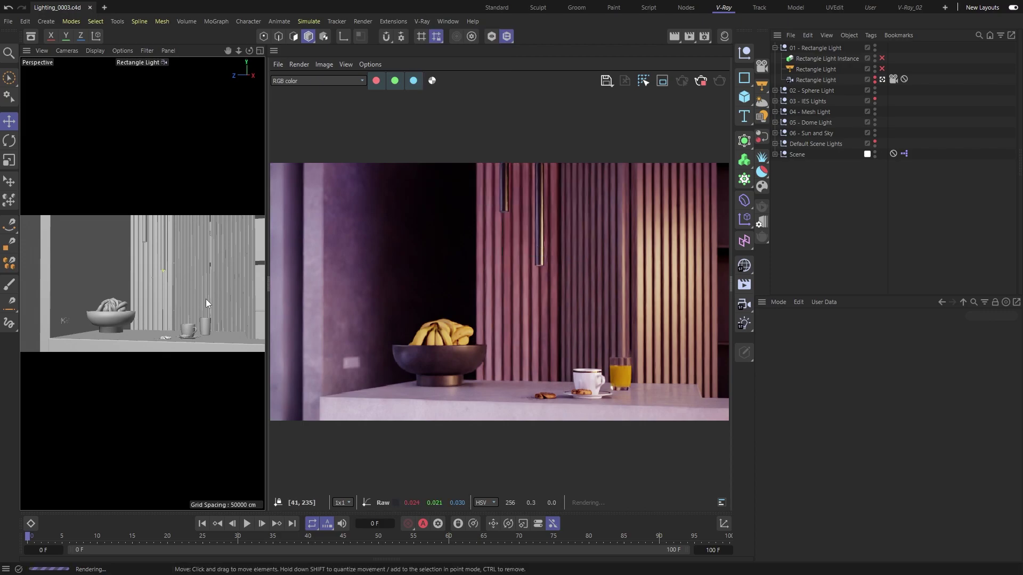
drag(339, 257, 509, 133)
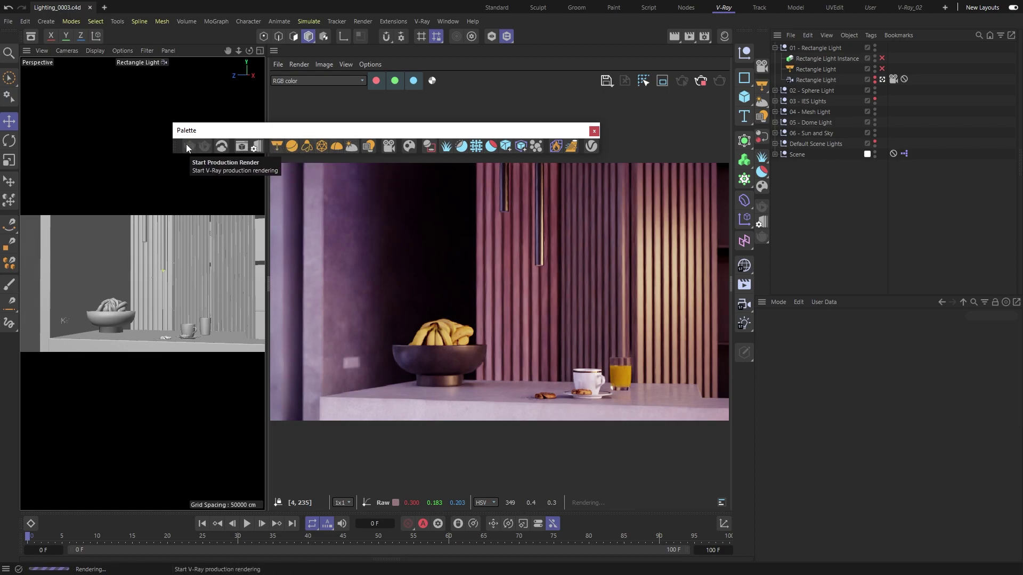
drag(176, 146, 215, 47)
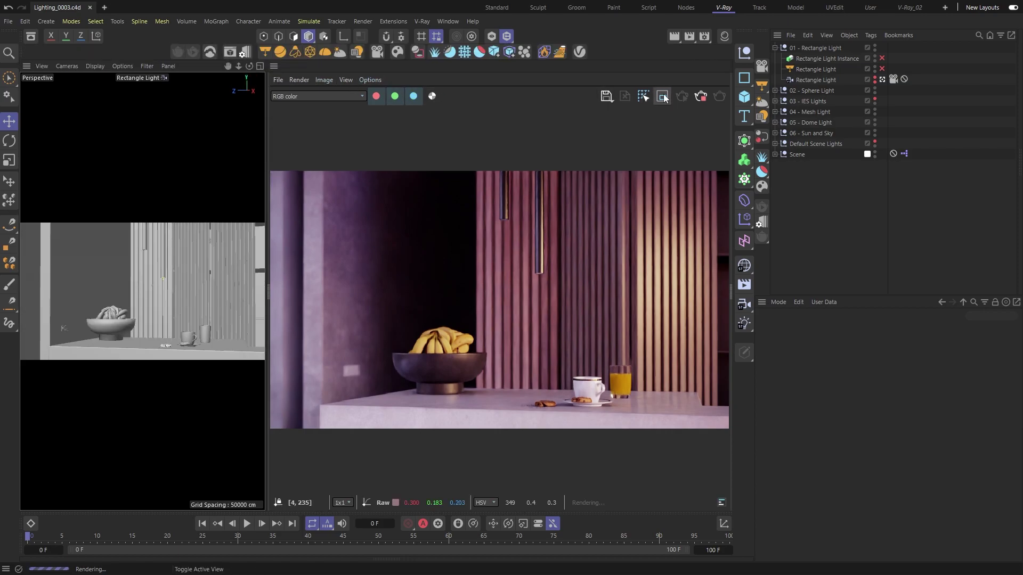
Add a V-Ray Rectangle Light to 01 - Rectangle Light, shrunk to about 34.5 × 28.3 cm.
click(801, 47)
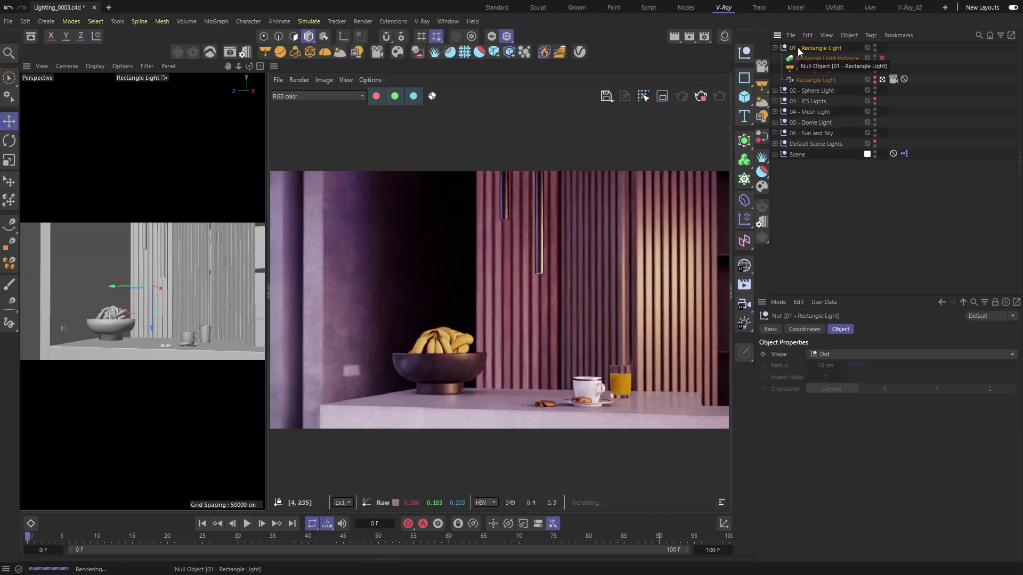
click(266, 52)
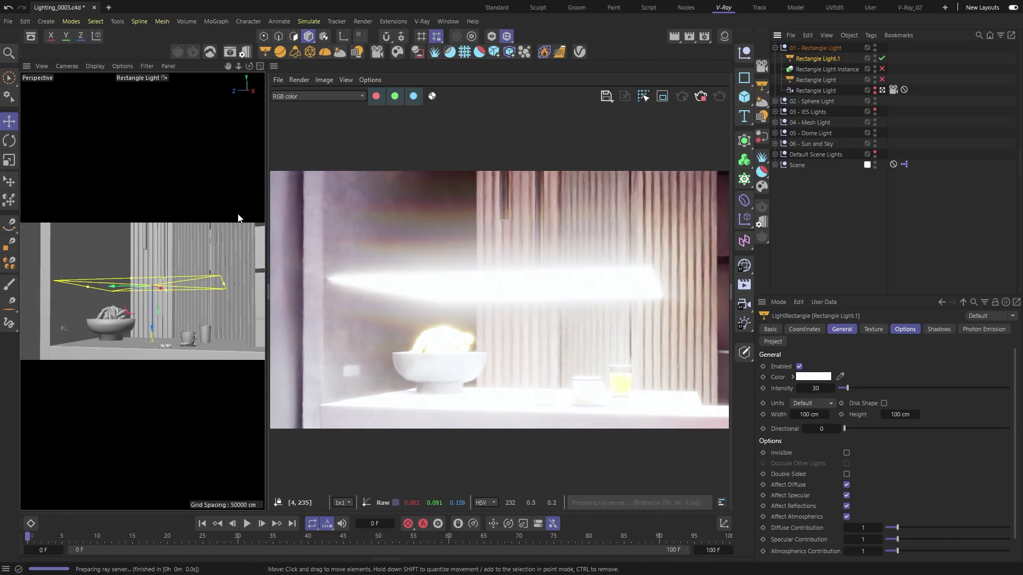
drag(222, 283, 157, 296)
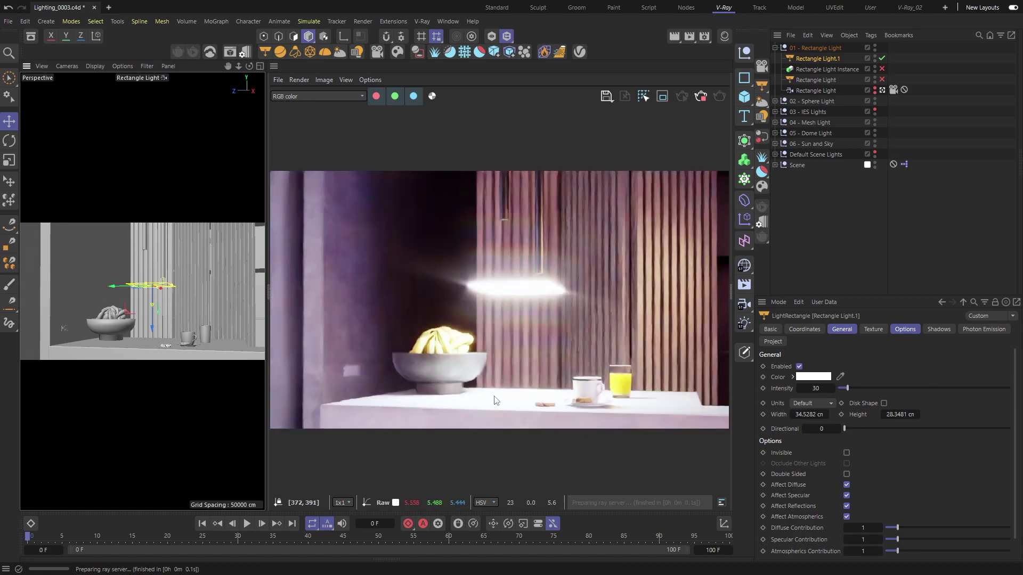
Tint Rectangle Light.1 with the pale peach preset swatch and lower its intensity from 30 to 16.
click(792, 377)
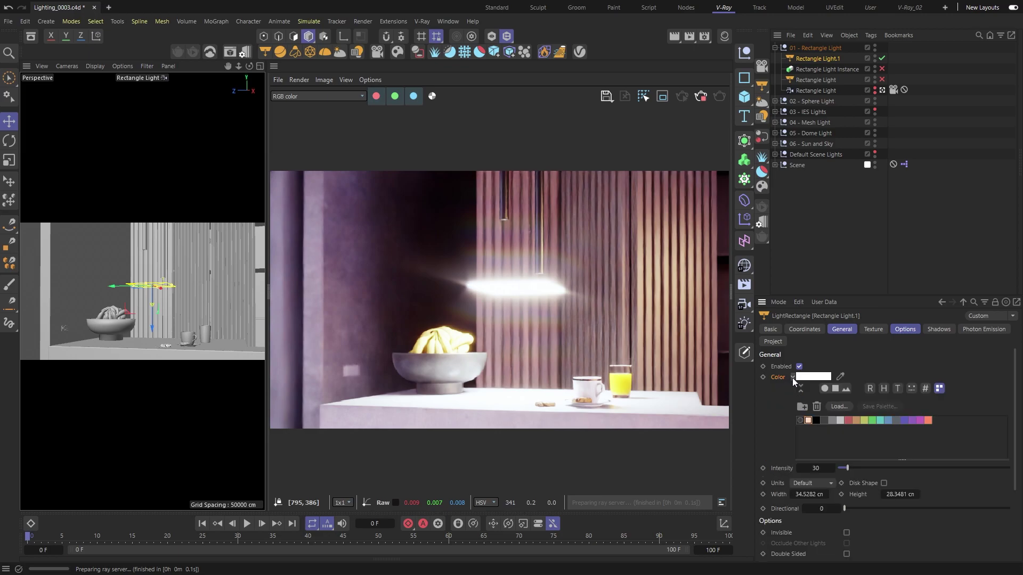
click(892, 391)
click(894, 404)
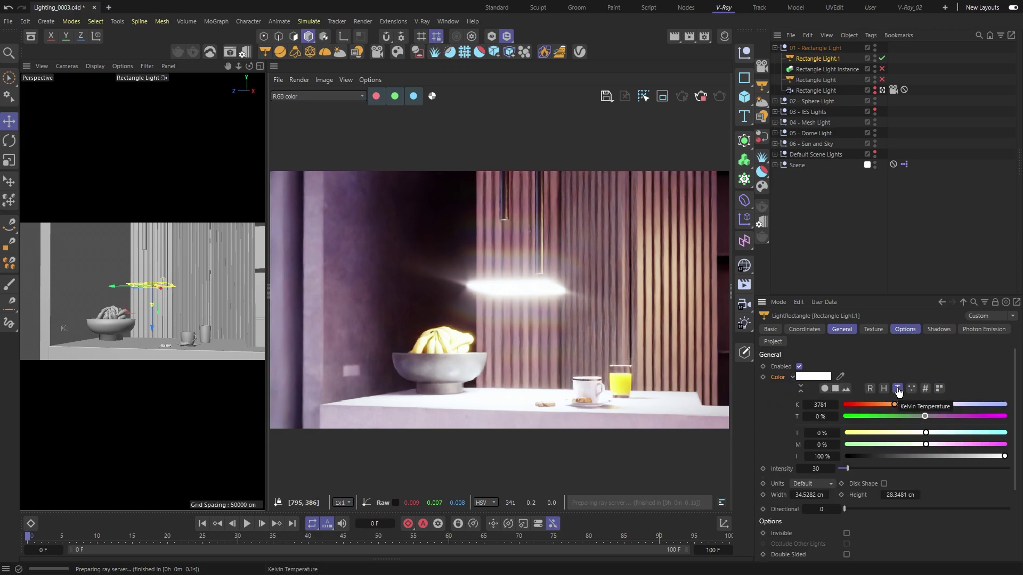
drag(893, 404, 961, 407)
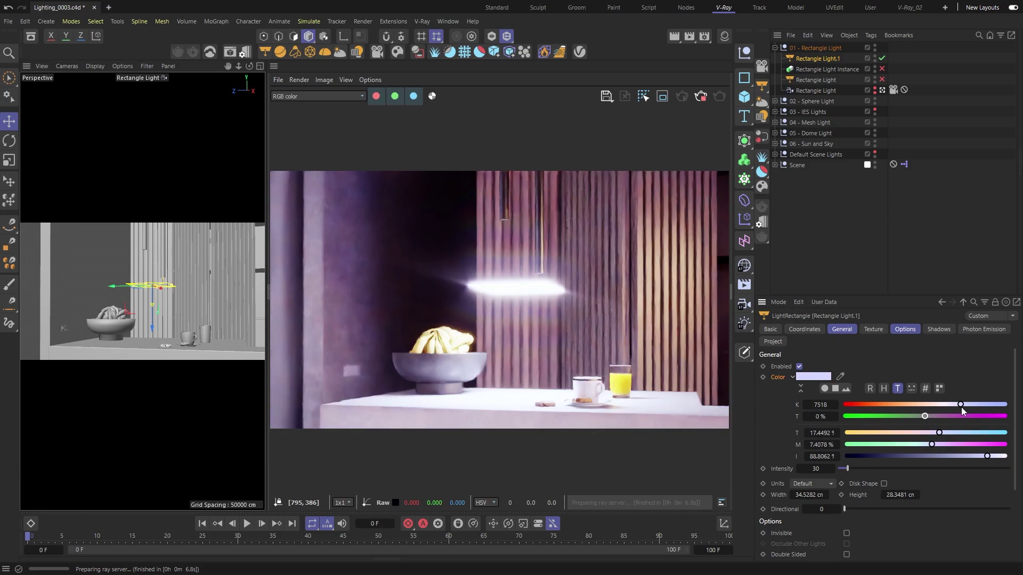
click(938, 389)
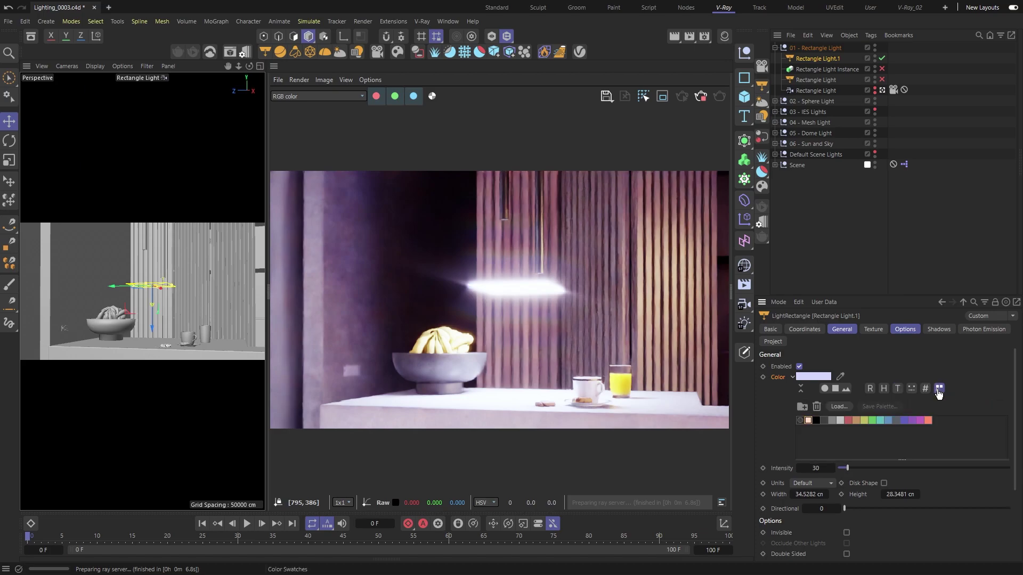
click(808, 420)
click(793, 377)
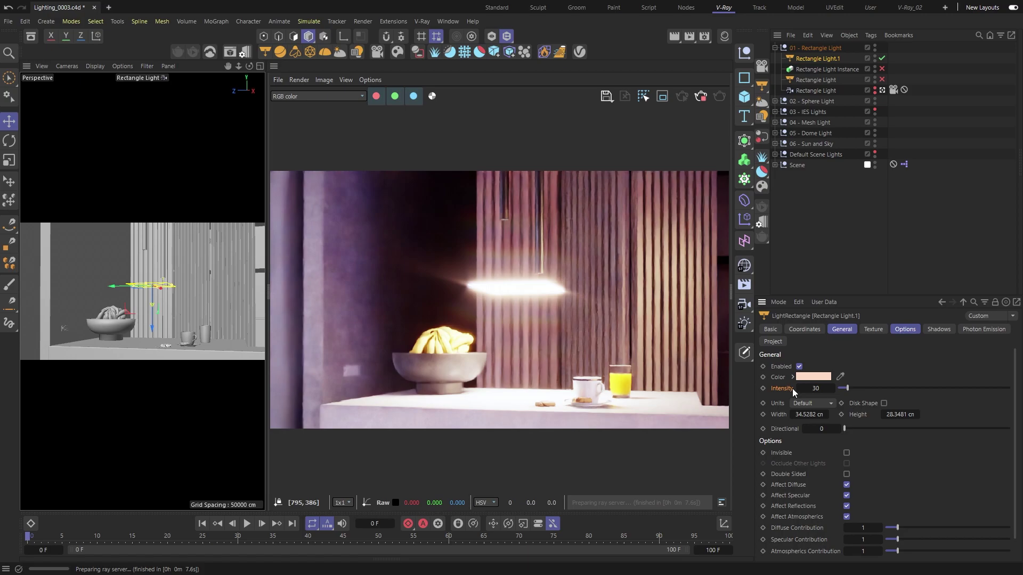
mouse_move(847, 389)
mouse_down()
mouse_move(864, 389)
mouse_move(842, 391)
mouse_up()
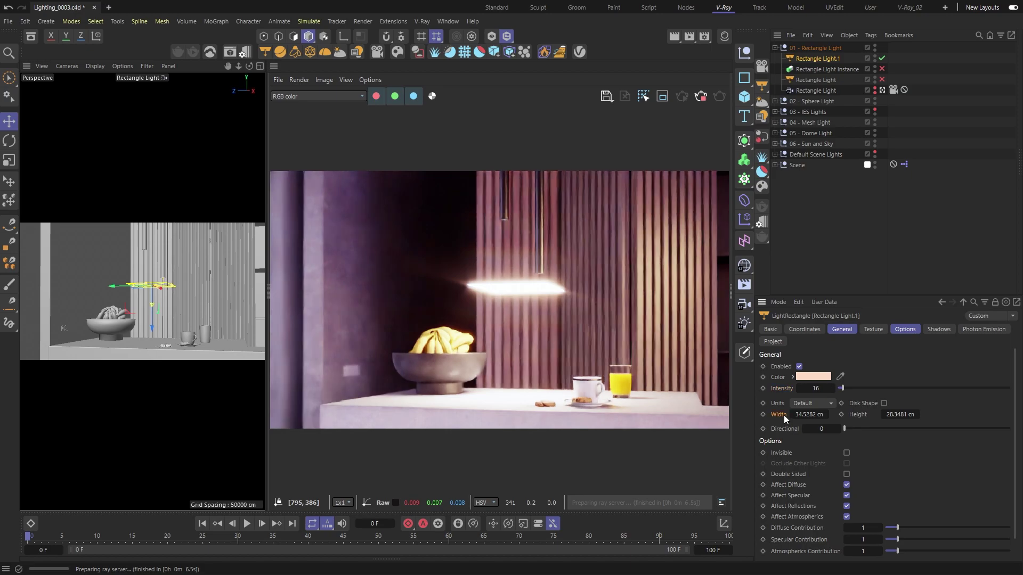
Turn Rectangle Light.1 into a disk 8.7282 cm wide with Directional 0.92 and intensity 4.
click(883, 404)
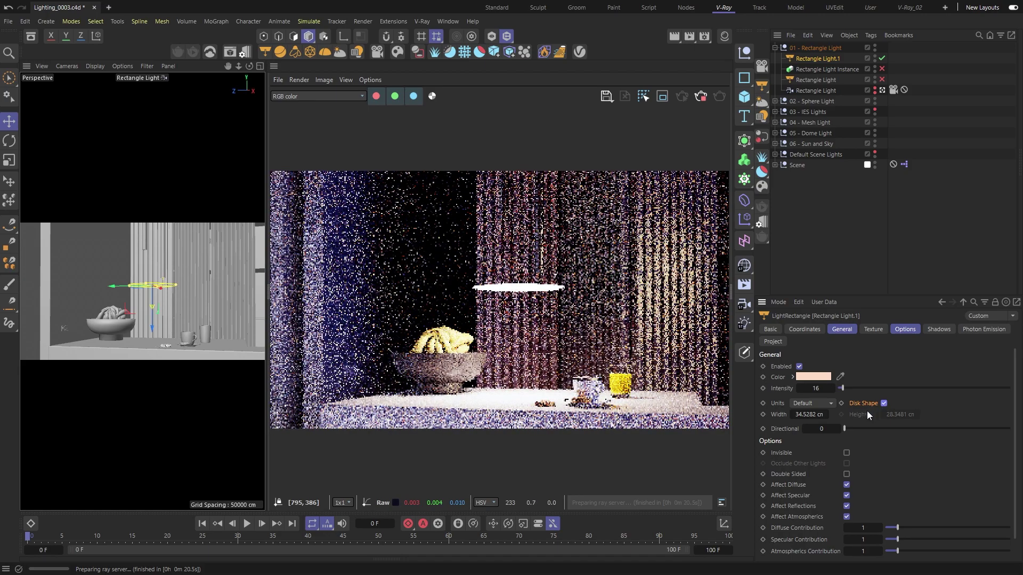
mouse_move(827, 414)
mouse_down()
mouse_move(794, 415)
mouse_move(815, 415)
mouse_up()
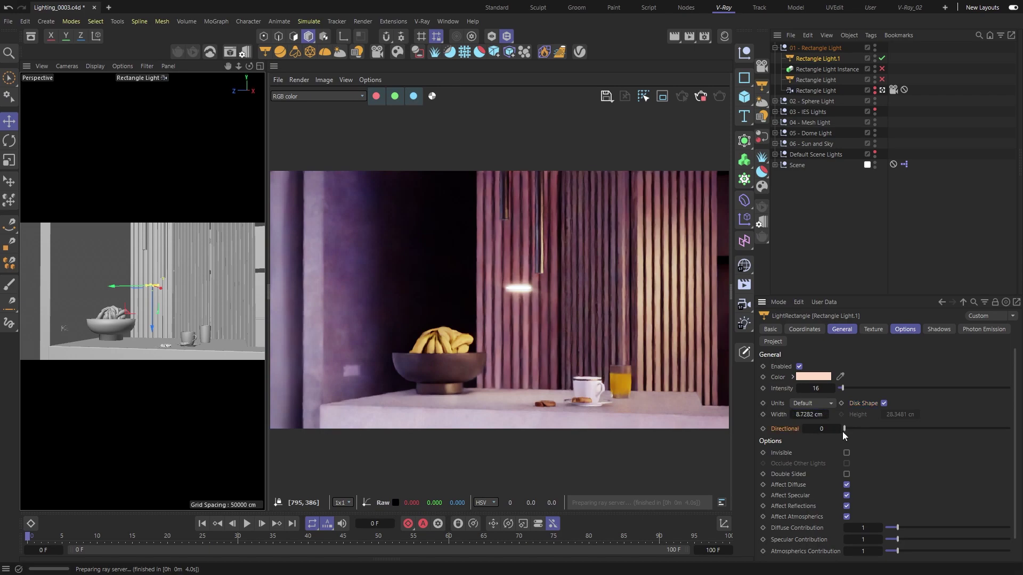
drag(843, 429, 996, 440)
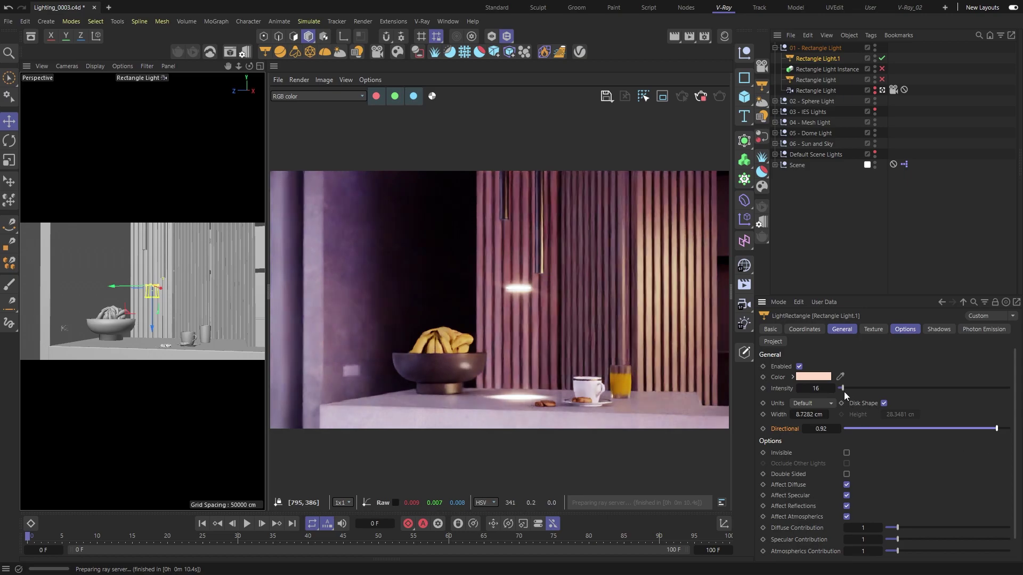
mouse_move(826, 388)
mouse_down()
mouse_move(809, 389)
mouse_move(825, 389)
mouse_up()
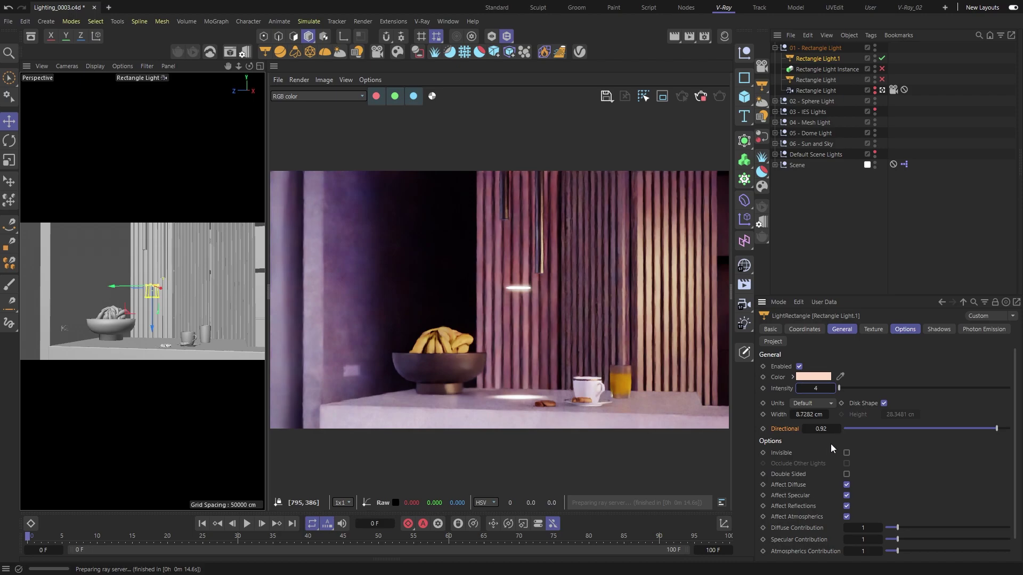
Make Rectangle Light.1 invisible and disabled, and enable the two original pendant rectangle lights.
click(846, 453)
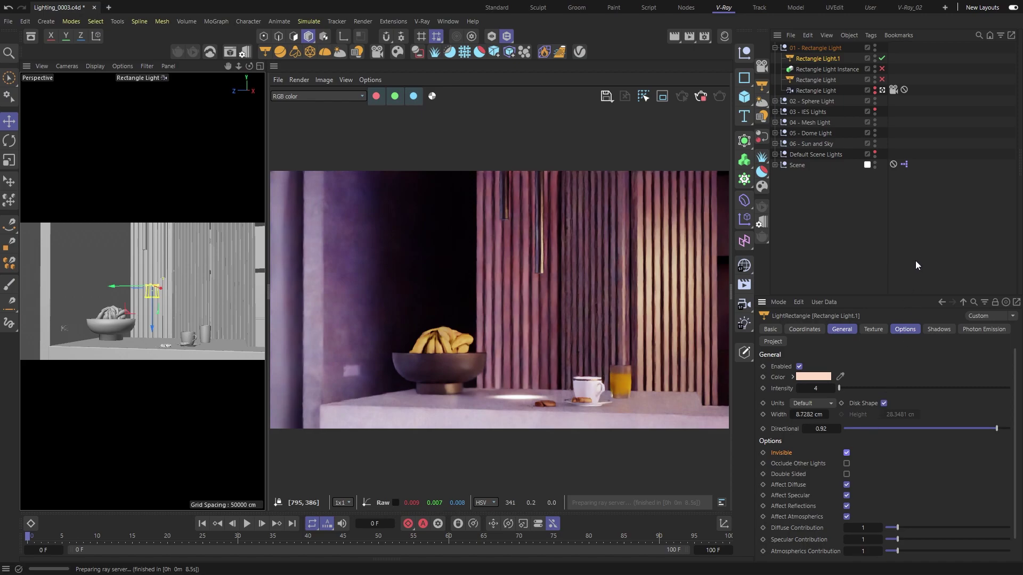
click(881, 58)
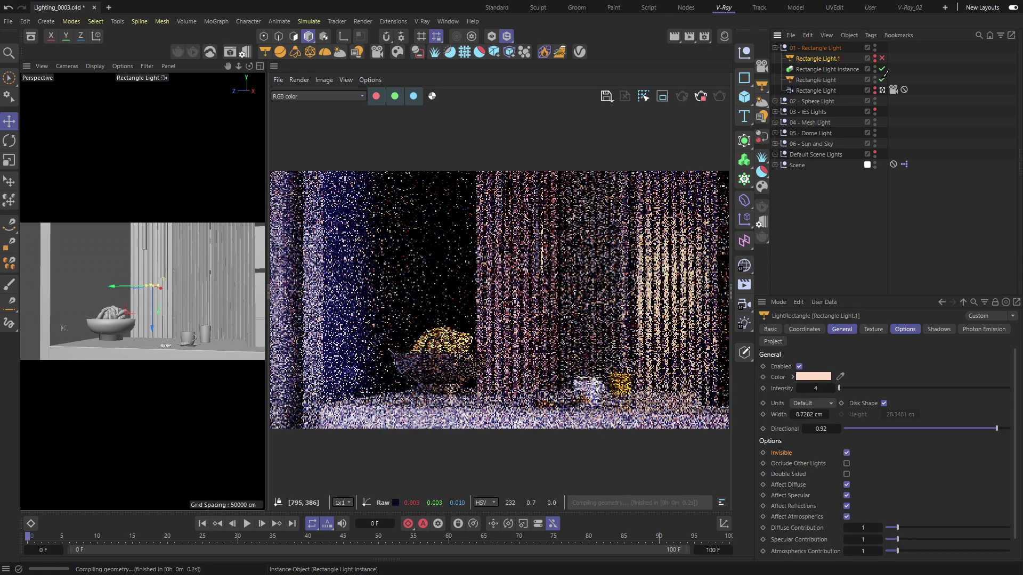
click(881, 79)
drag(853, 78, 821, 71)
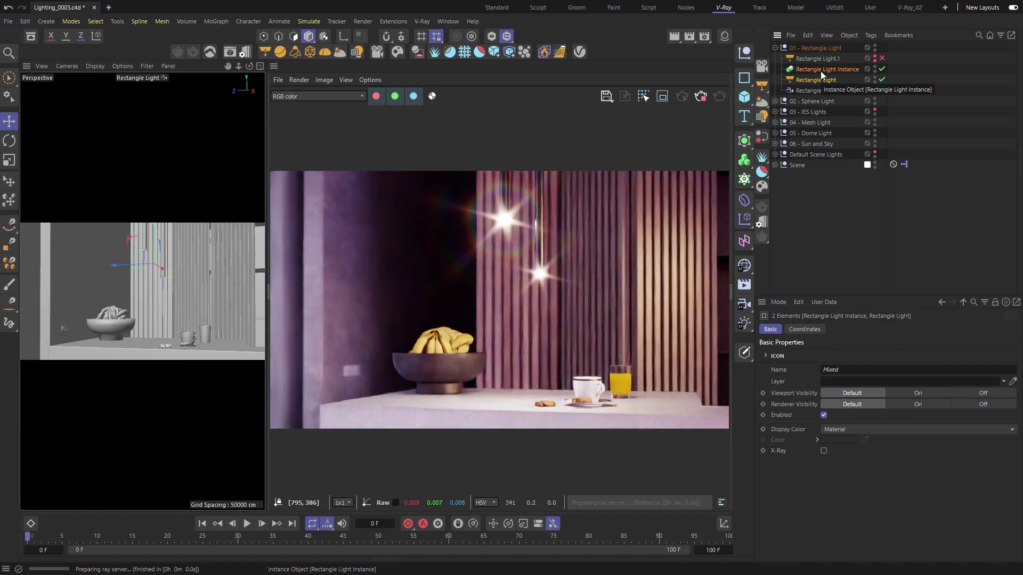
click(775, 48)
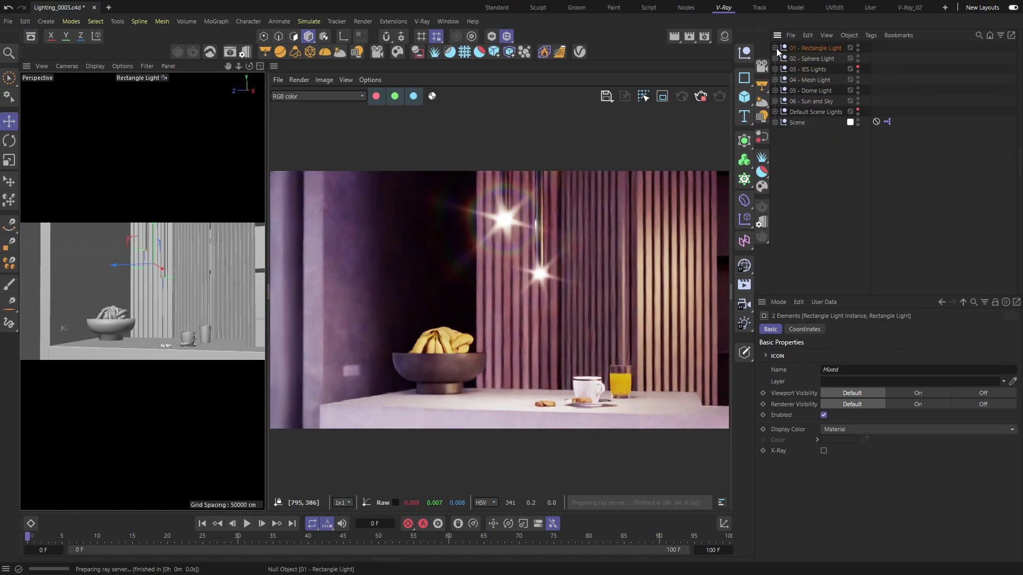
click(804, 59)
From the Sphere Light camera, add a pale peach sphere light of about 10.3 cm radius inside the lamp globe.
click(775, 59)
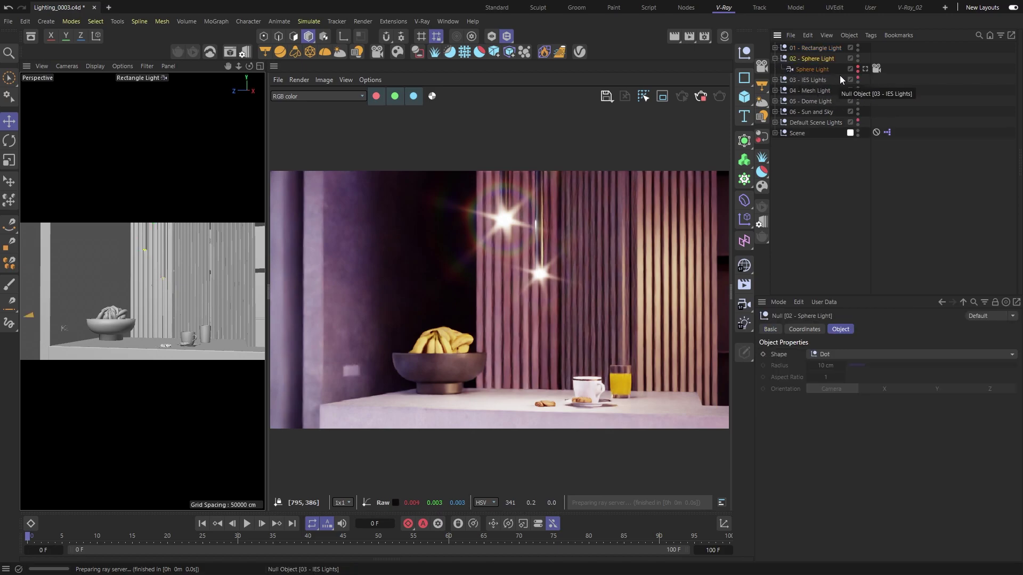
click(864, 69)
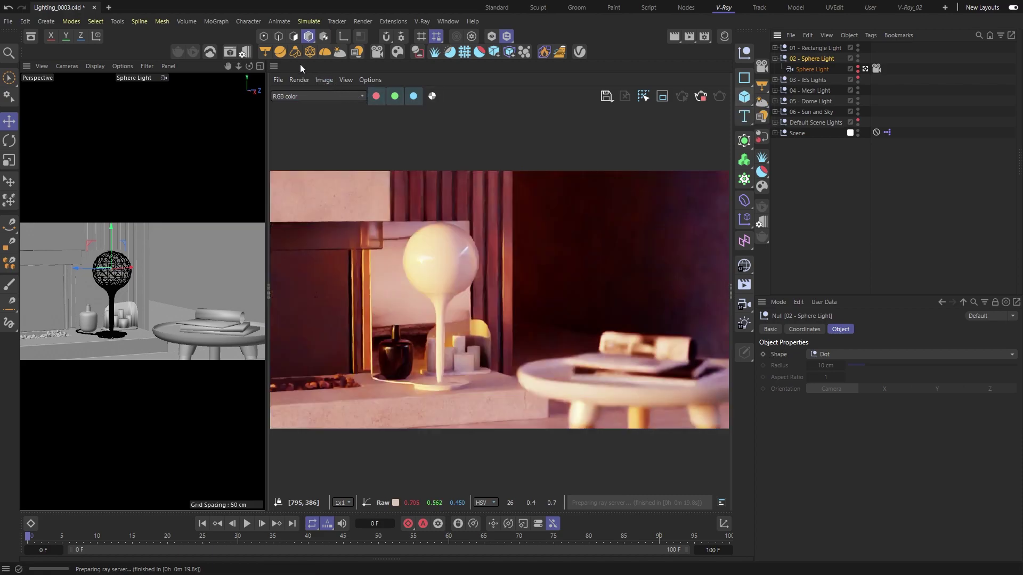
click(282, 53)
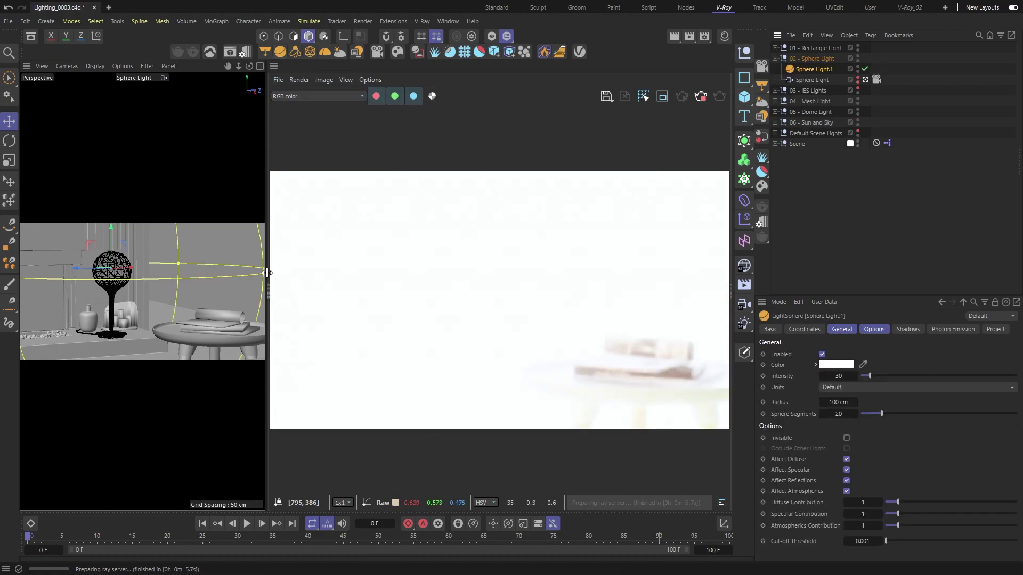
drag(266, 273, 125, 296)
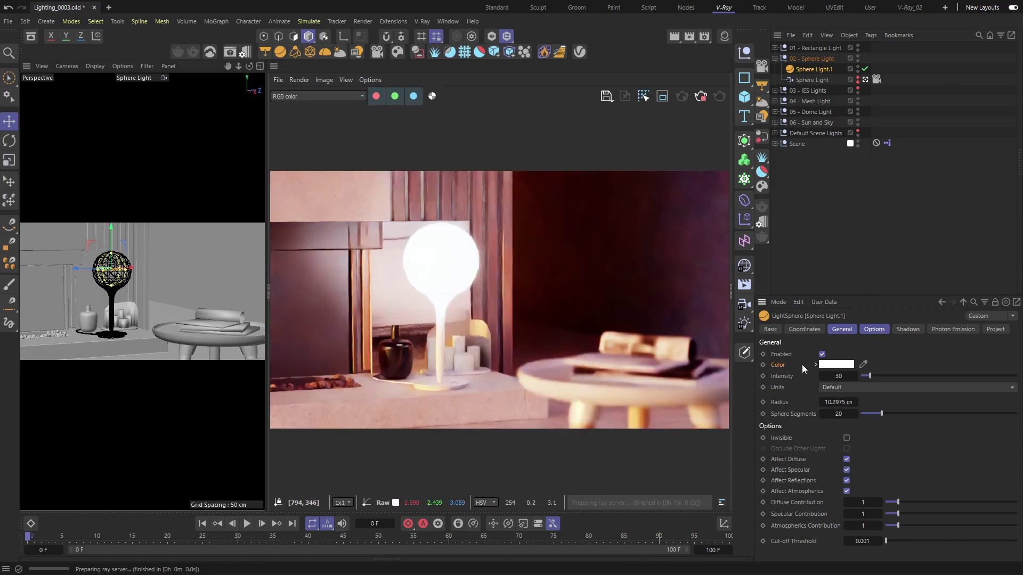
click(814, 366)
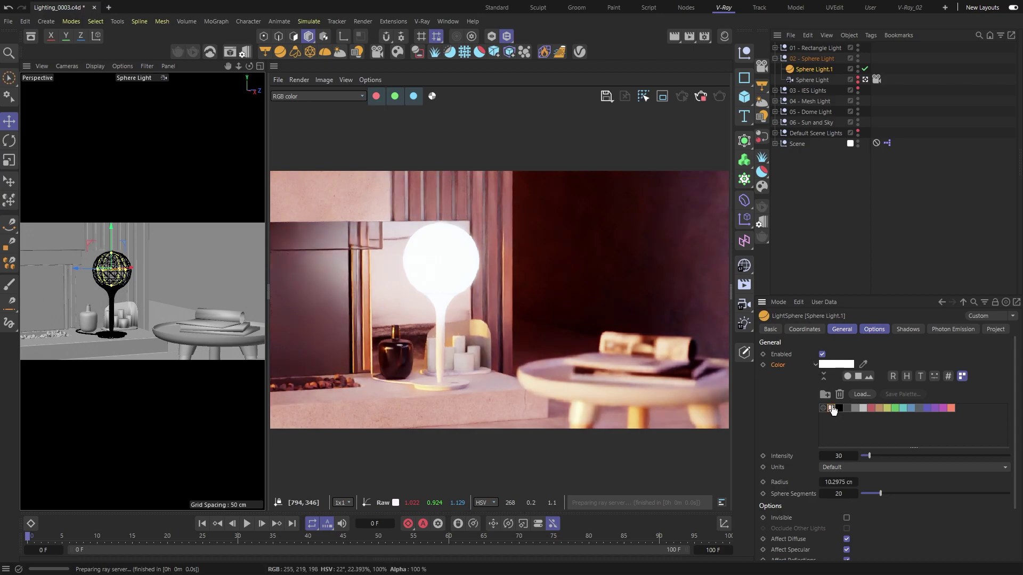
click(831, 408)
click(815, 365)
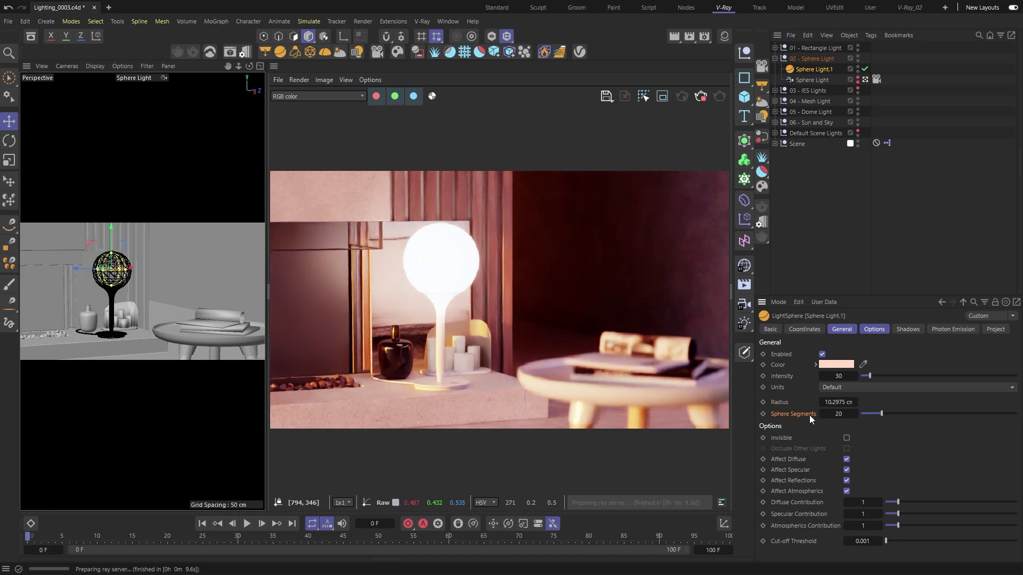
Switch to the 03 - IES Lights camera and enable the IES light so the pendants glow.
click(775, 58)
click(775, 69)
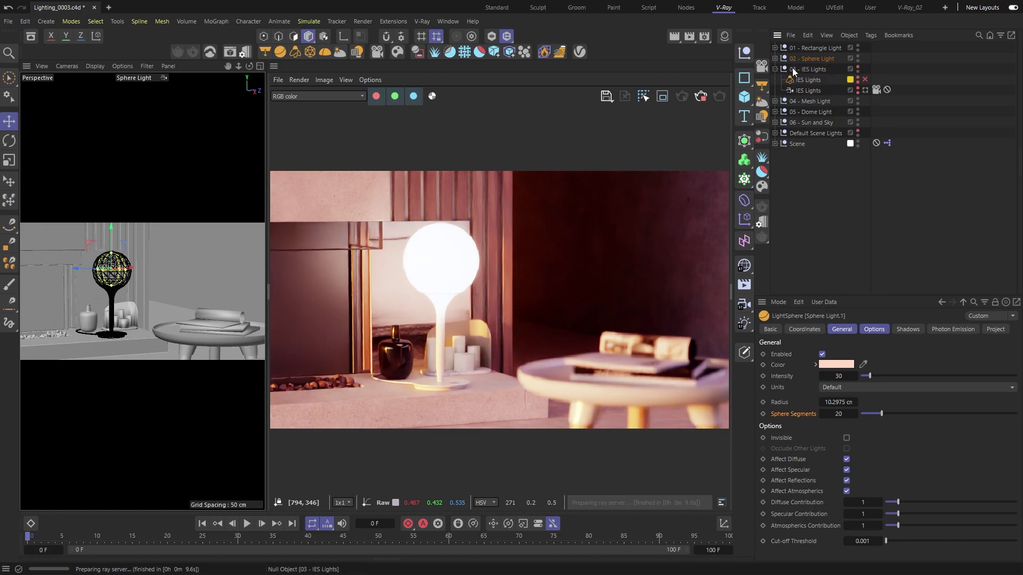
click(792, 69)
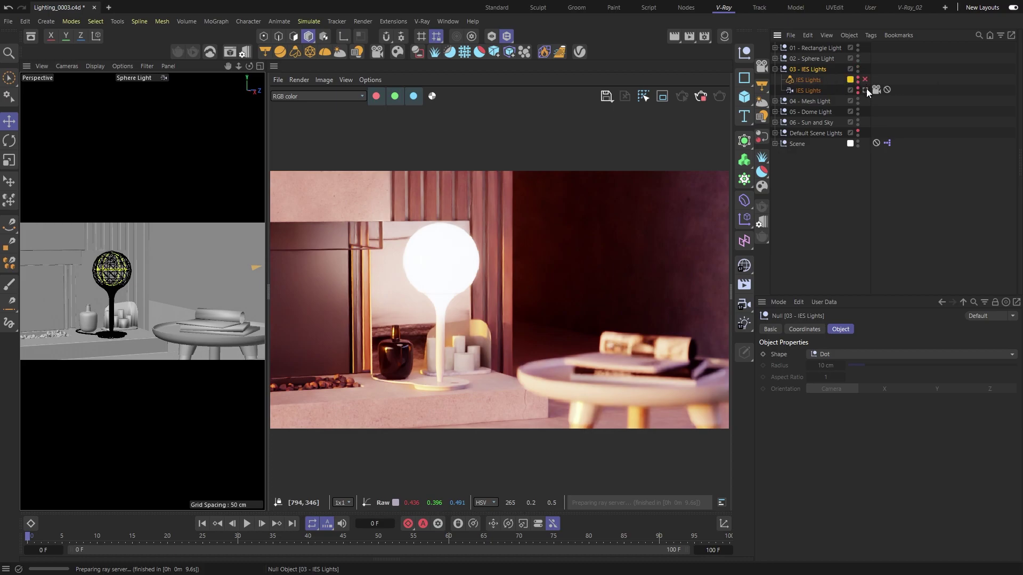
click(865, 88)
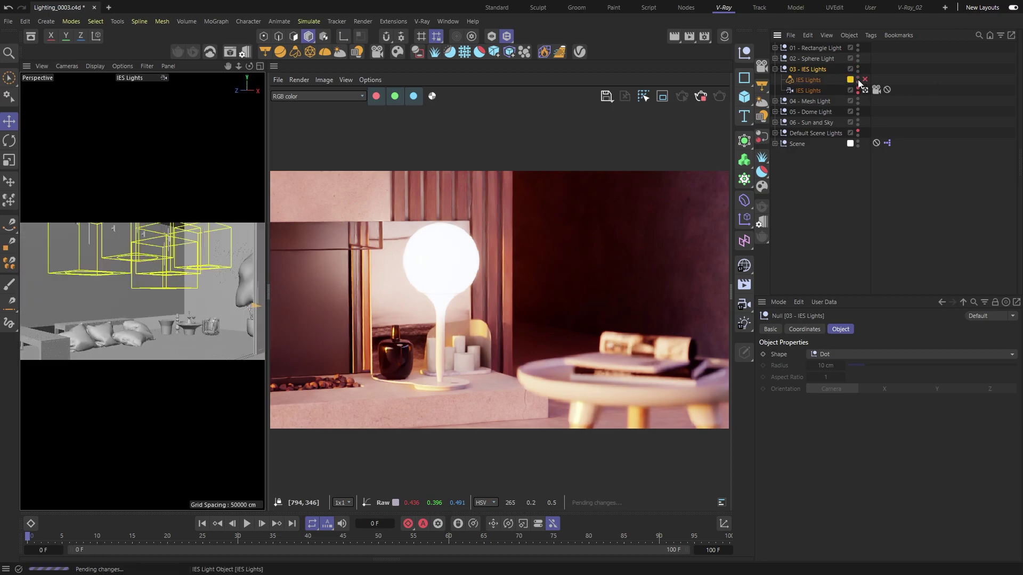
click(820, 78)
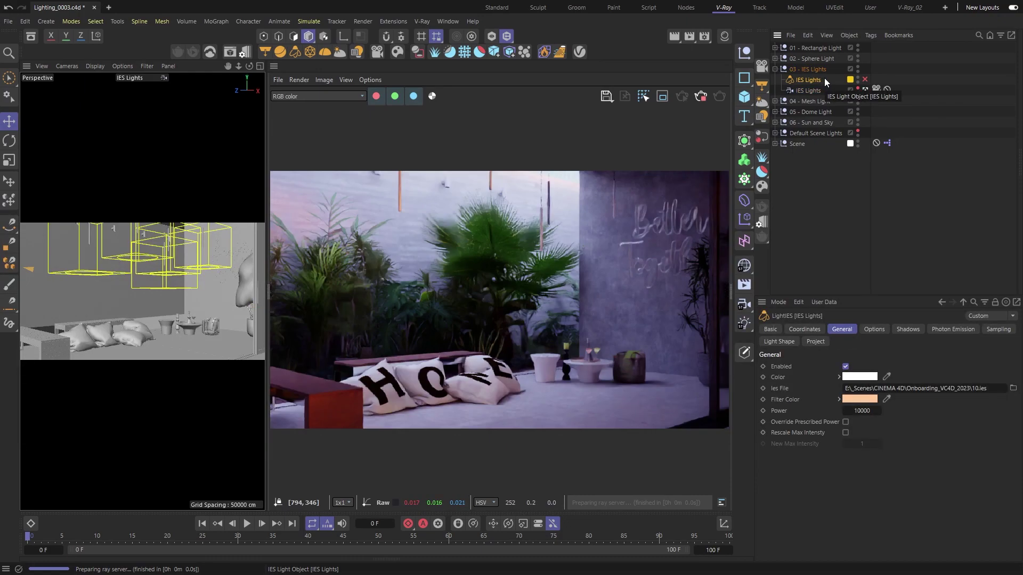
click(864, 80)
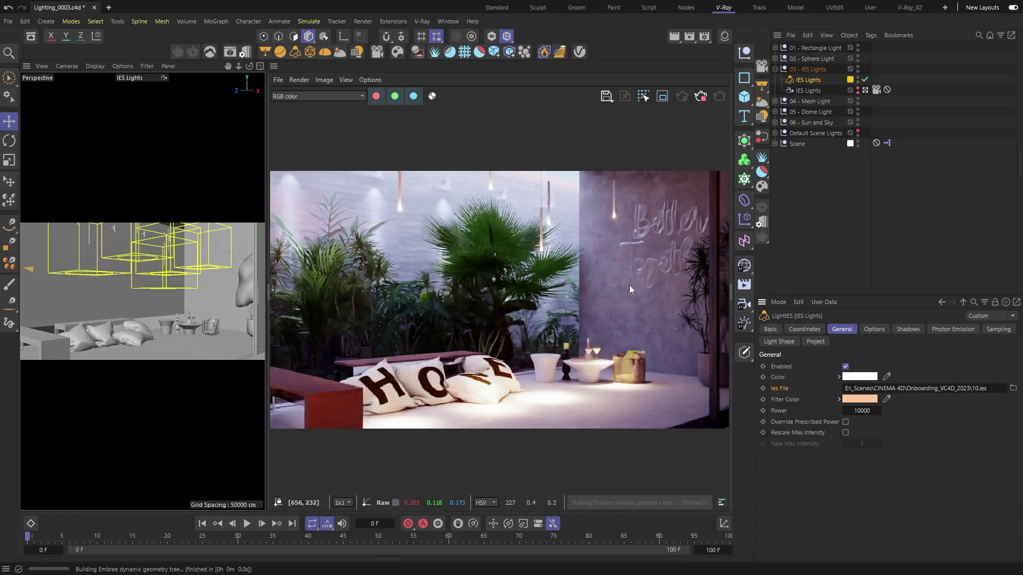
click(448, 20)
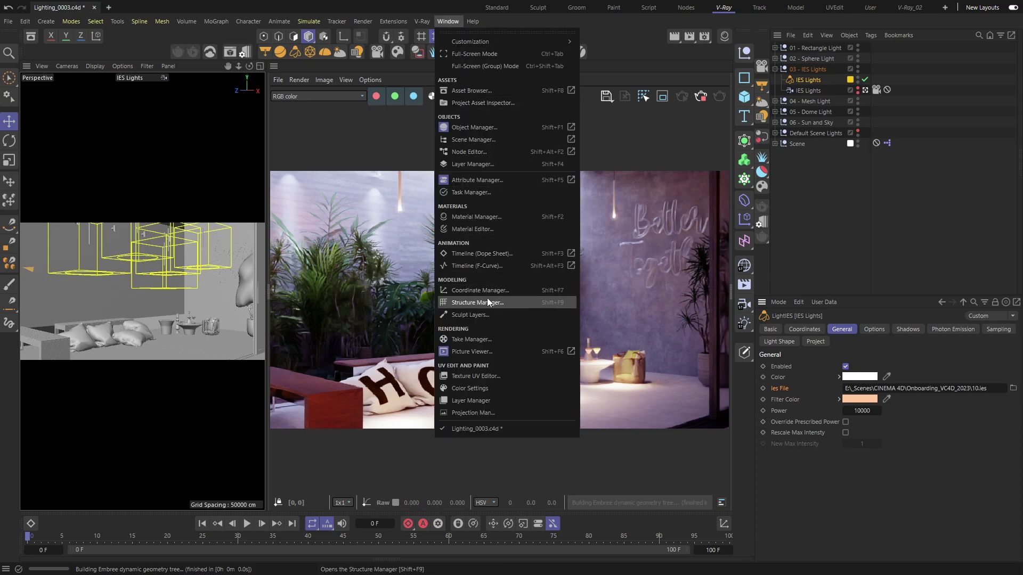
click(487, 351)
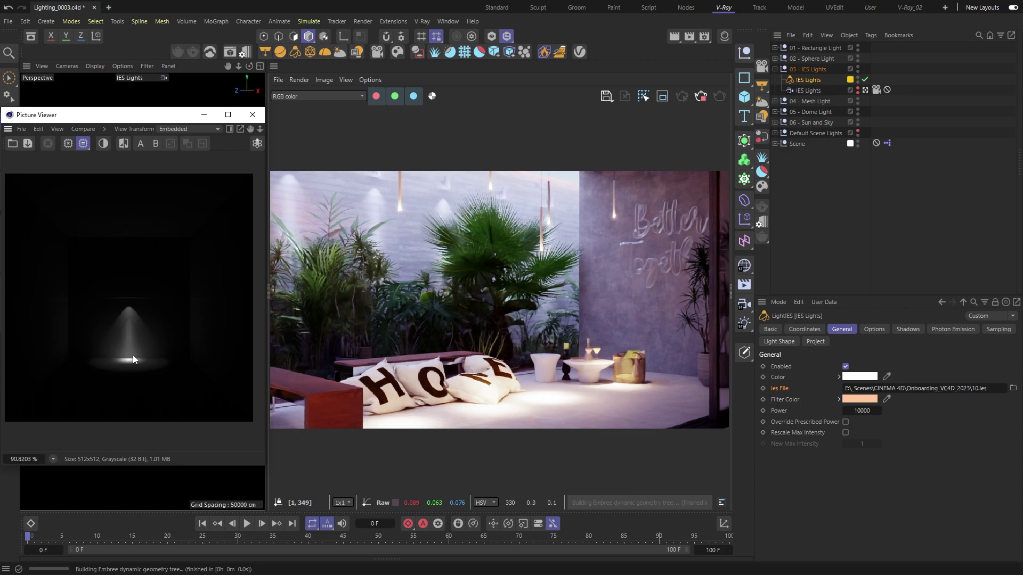
scroll(132, 355, up, 5)
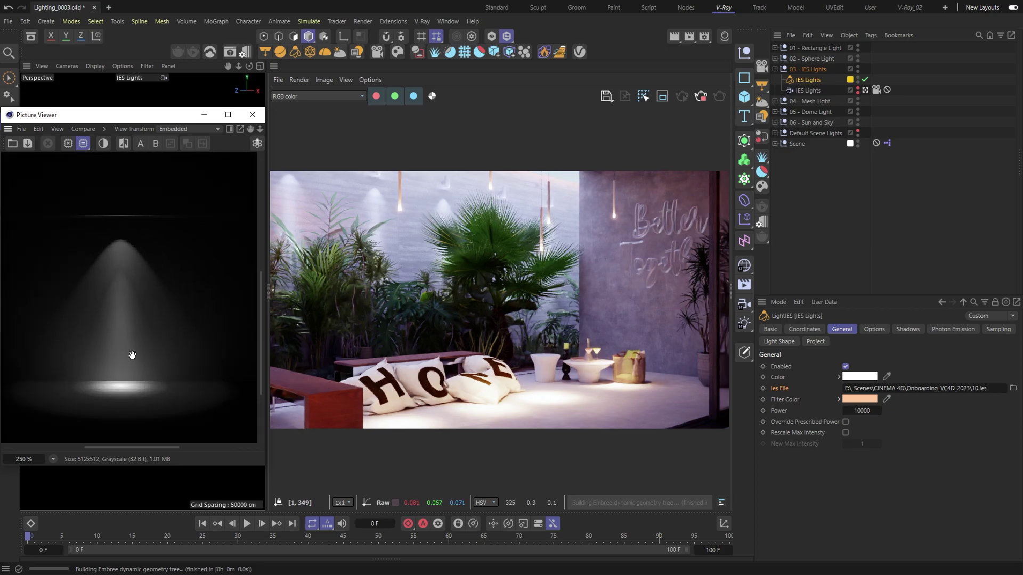
mouse_move(132, 355)
mouse_down()
mouse_move(154, 346)
mouse_move(142, 346)
mouse_up()
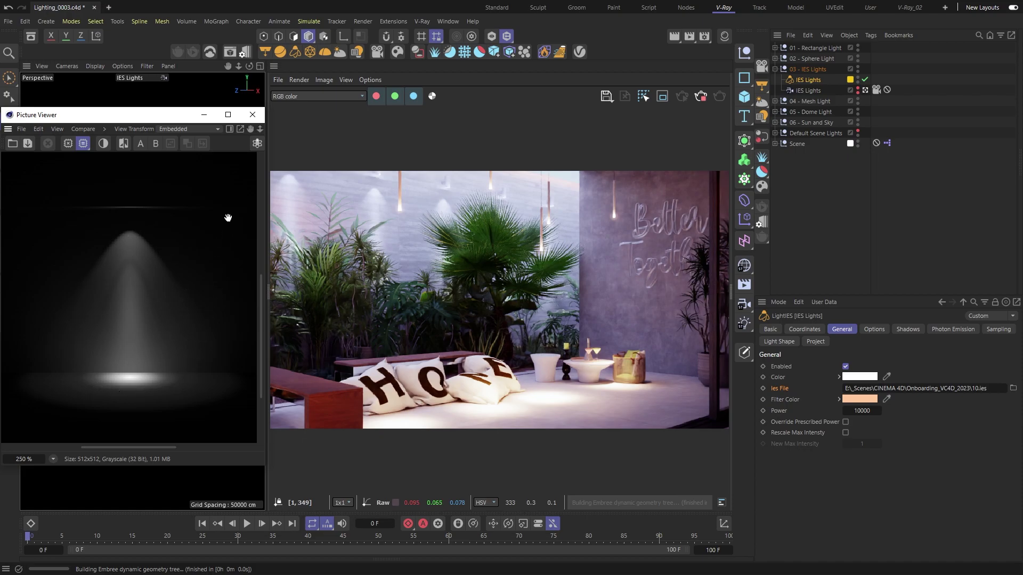
click(206, 115)
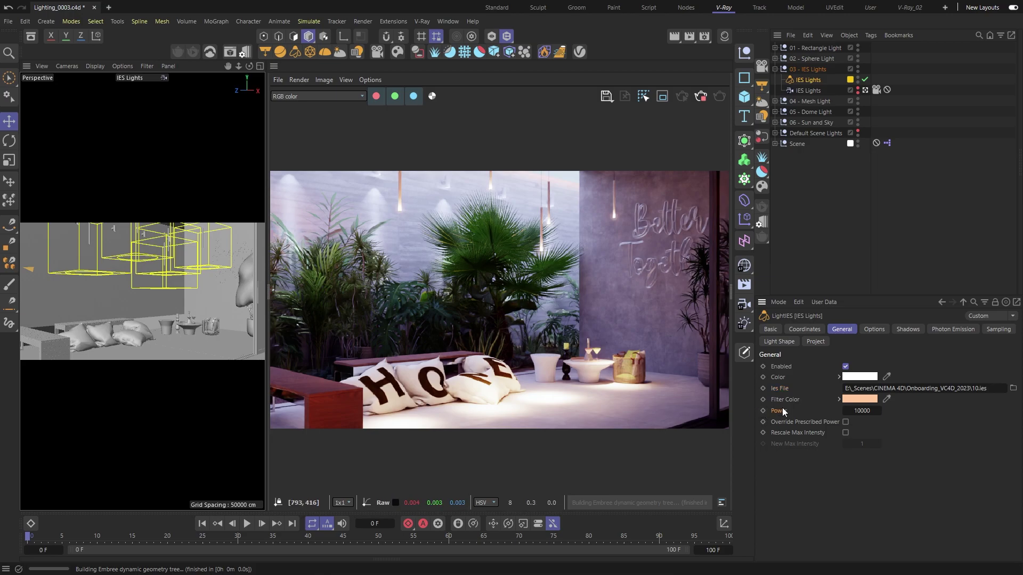
click(855, 410)
text(4)
key(Return)
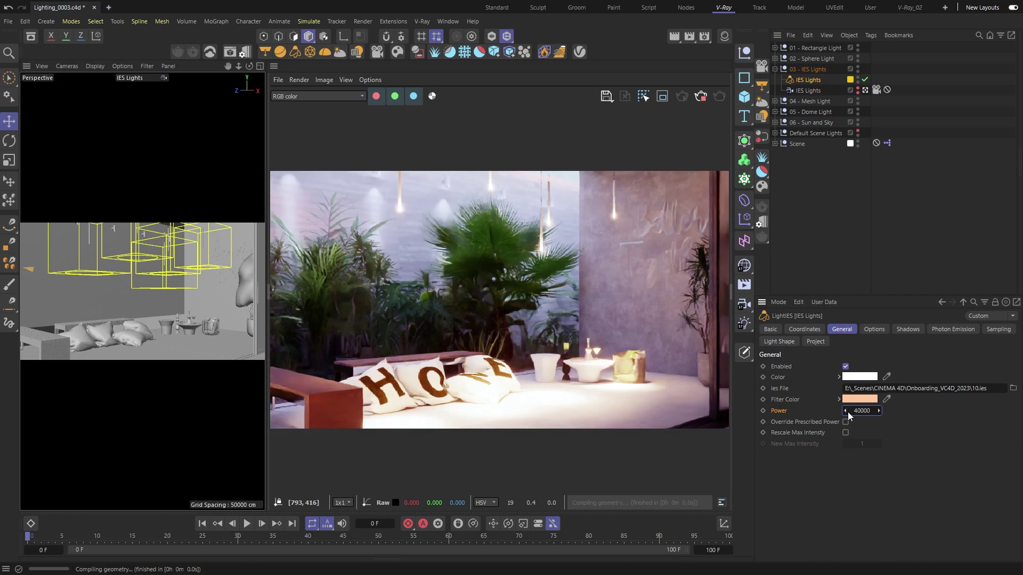
click(854, 411)
key(Return)
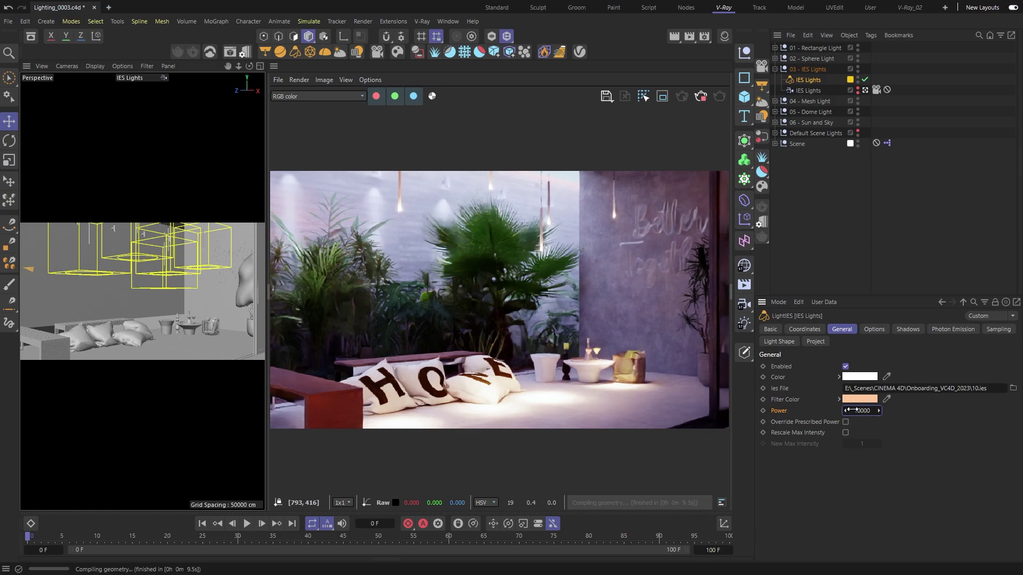
click(826, 421)
click(825, 432)
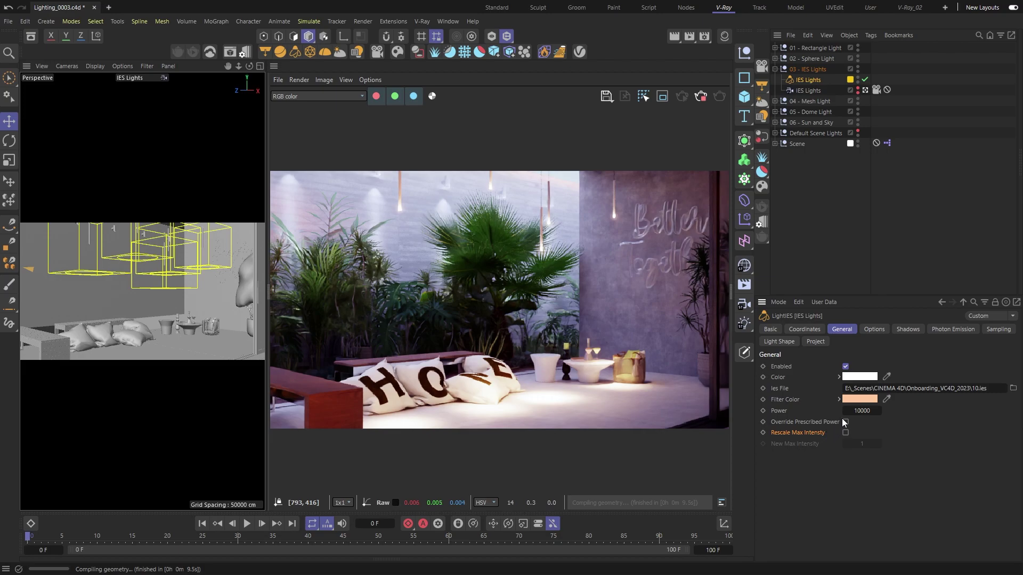
Hide the IES lights in the viewport, view the 04 - Mesh Light camera, and select the neon sign's mesh light.
click(775, 69)
click(775, 80)
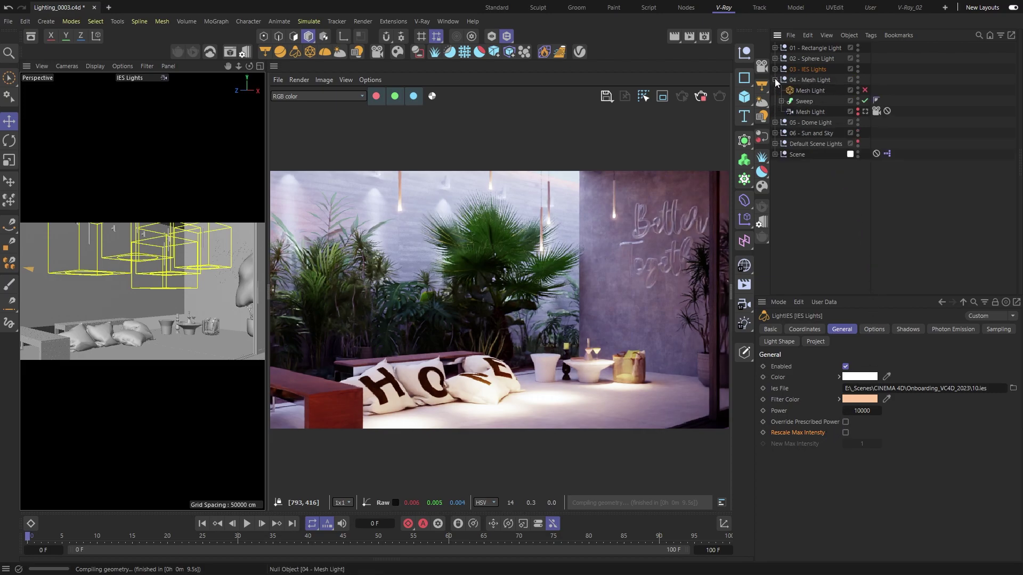
click(793, 80)
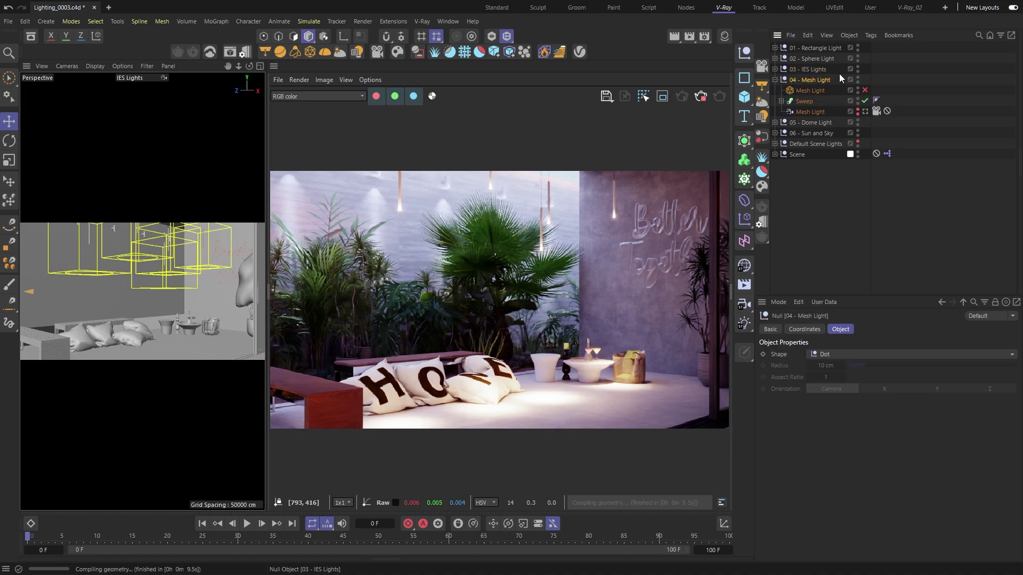
click(857, 67)
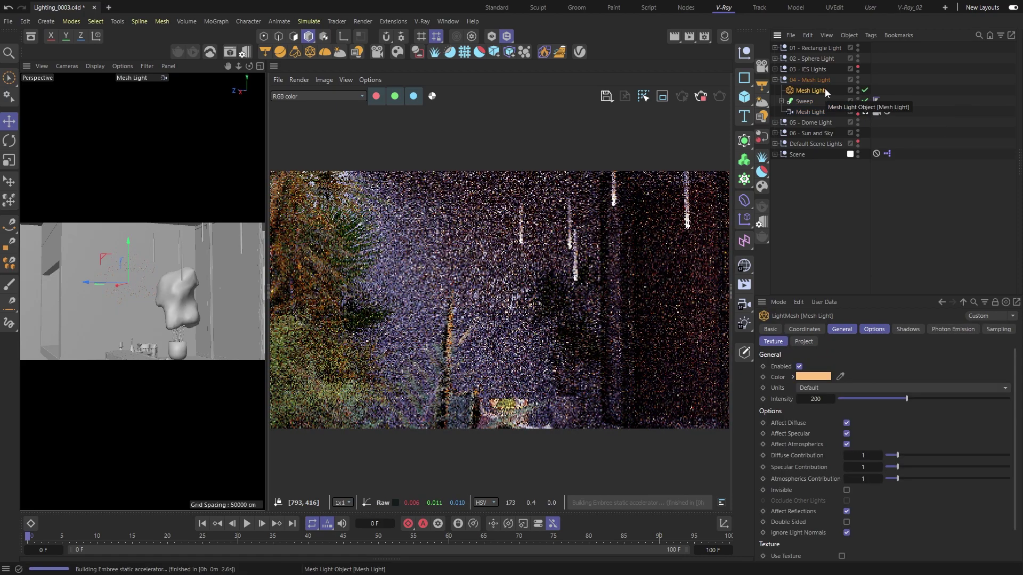
click(810, 100)
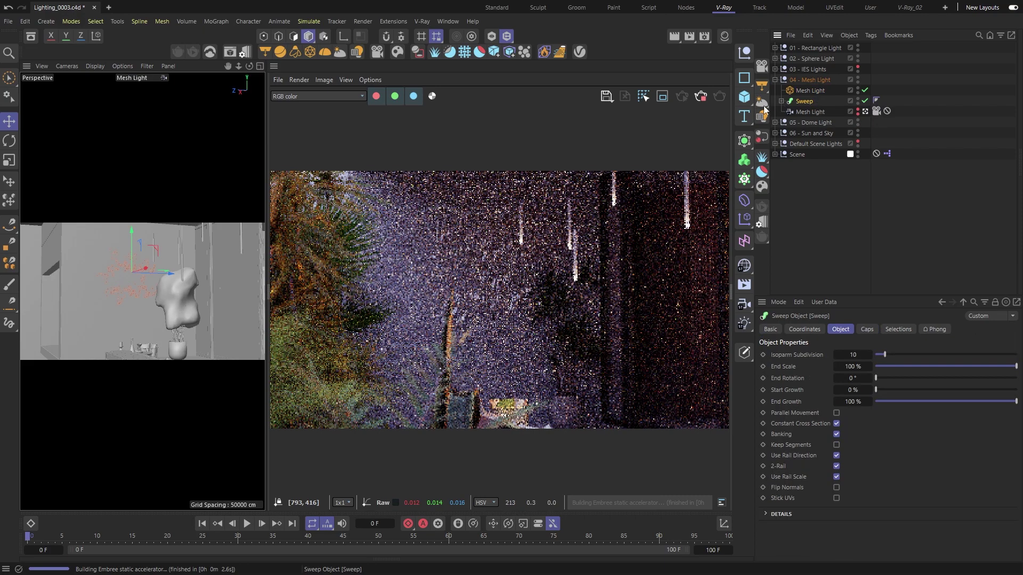
click(491, 37)
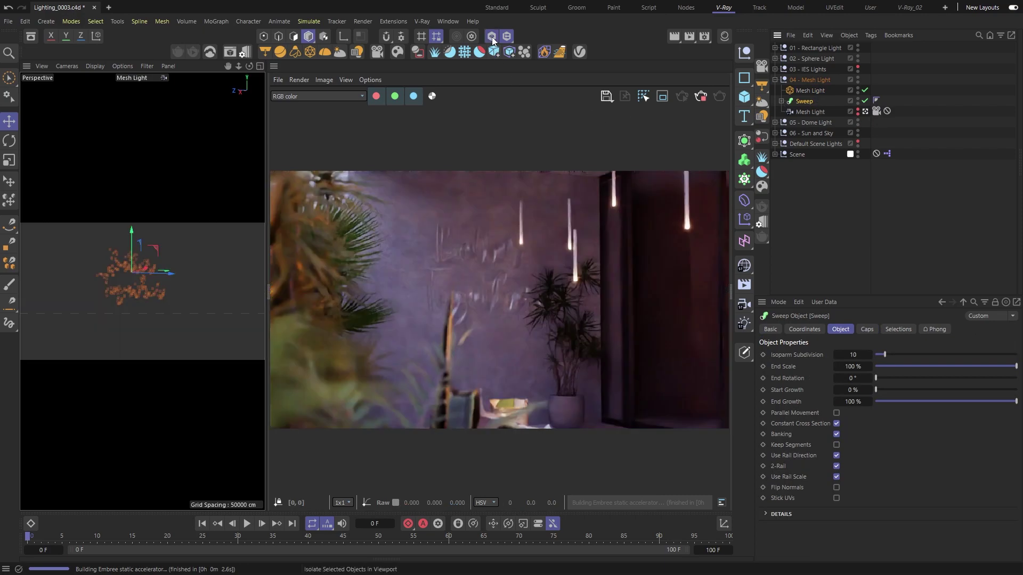
click(491, 37)
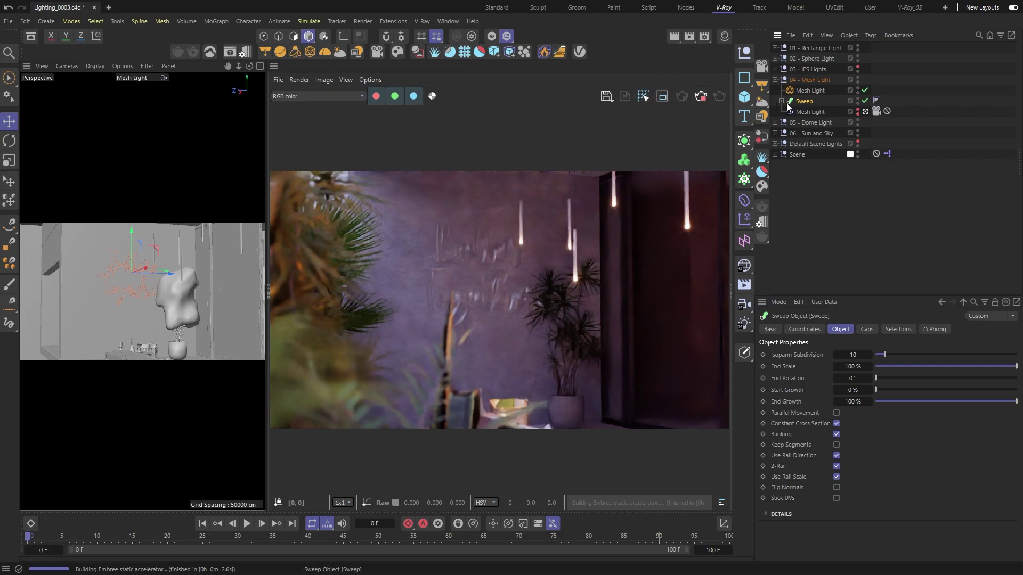
click(805, 89)
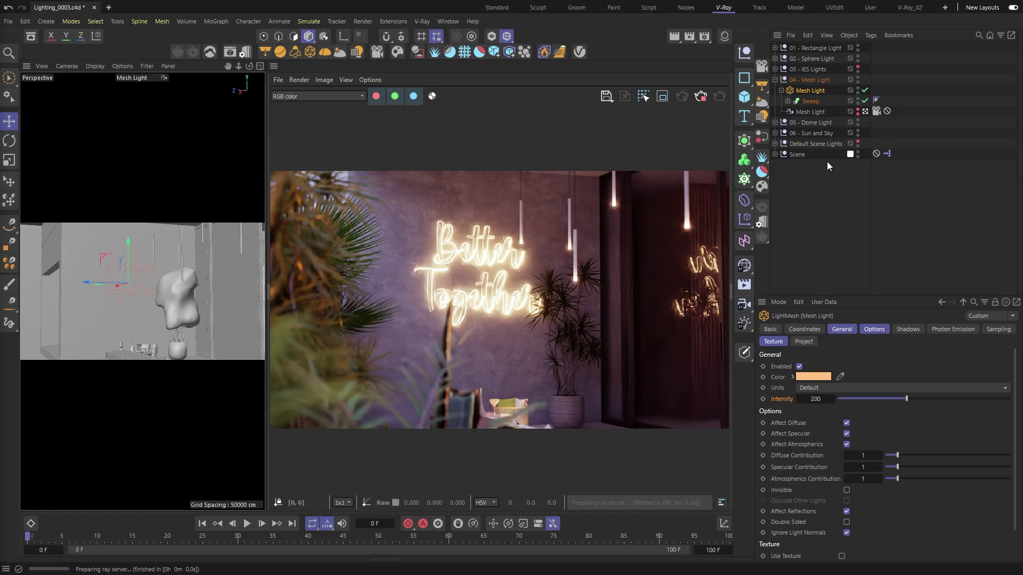
From the Dome Light camera, exclude default scene lights and add Dome Light.2 at intensity 10.
click(775, 79)
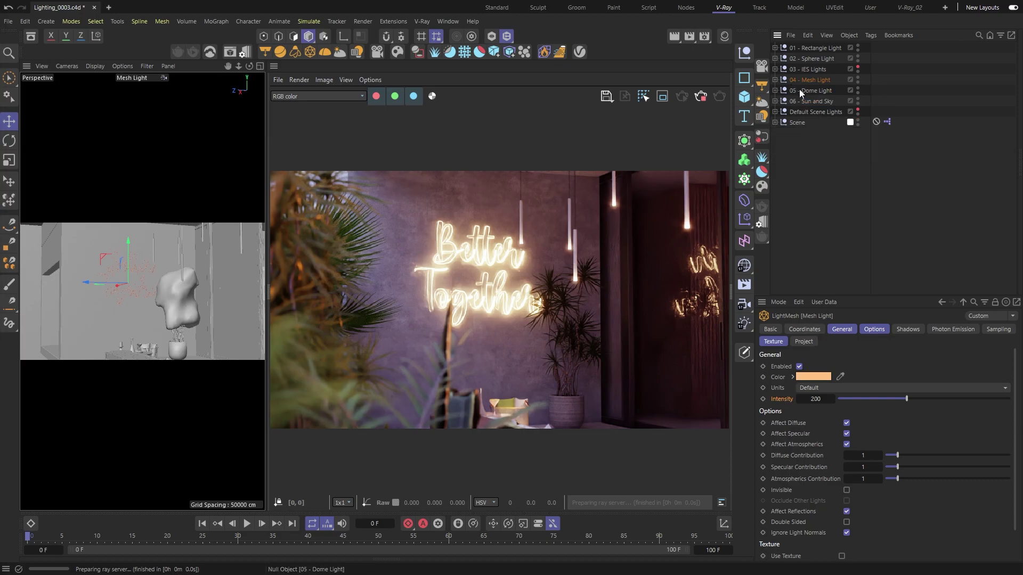
click(797, 89)
click(775, 90)
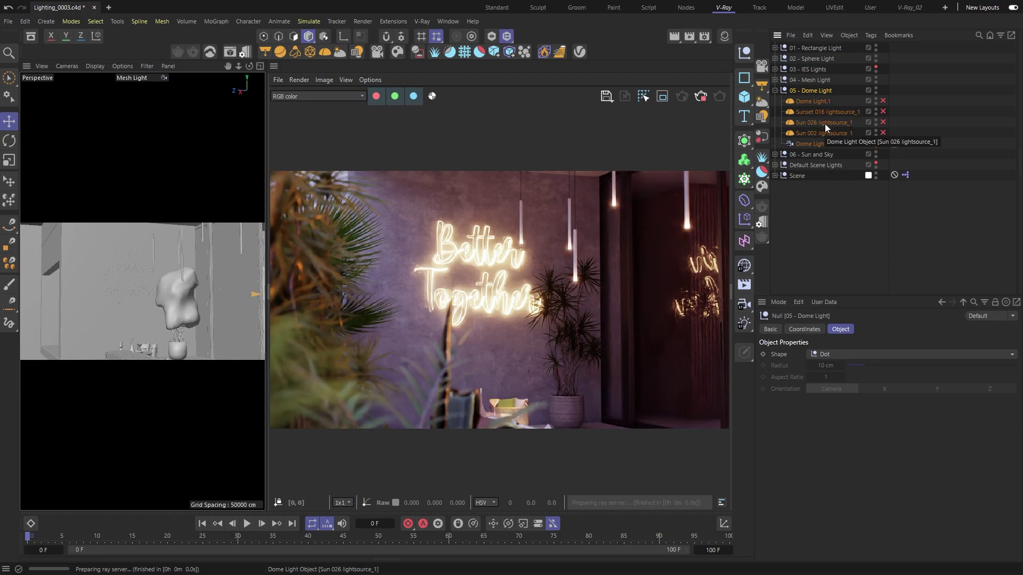
click(881, 143)
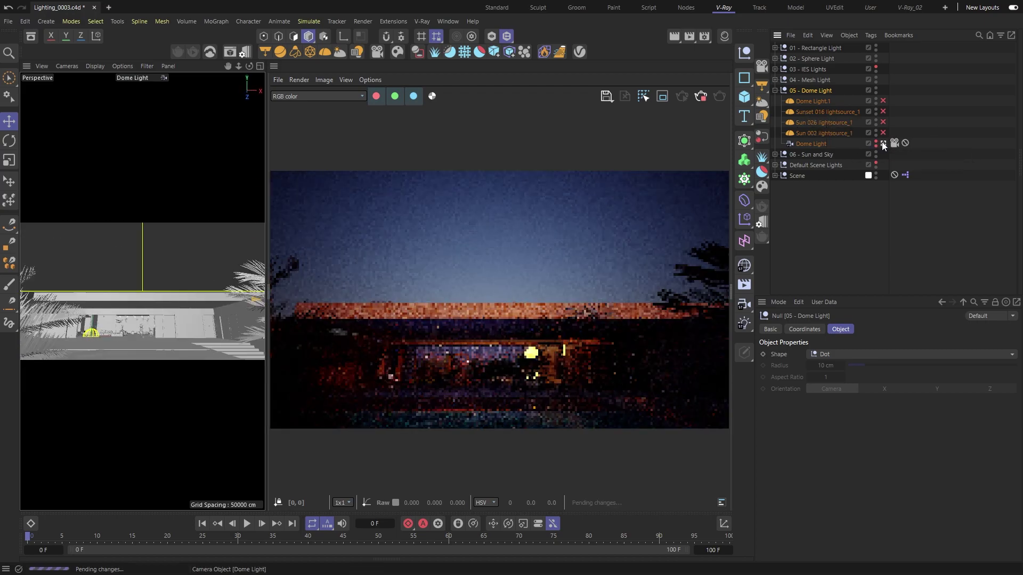
click(876, 168)
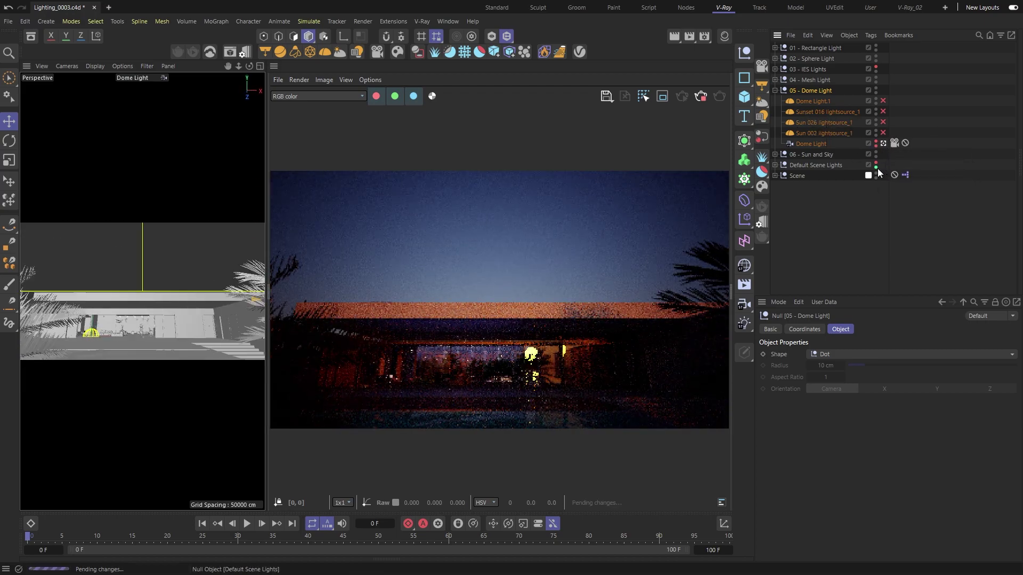
click(876, 167)
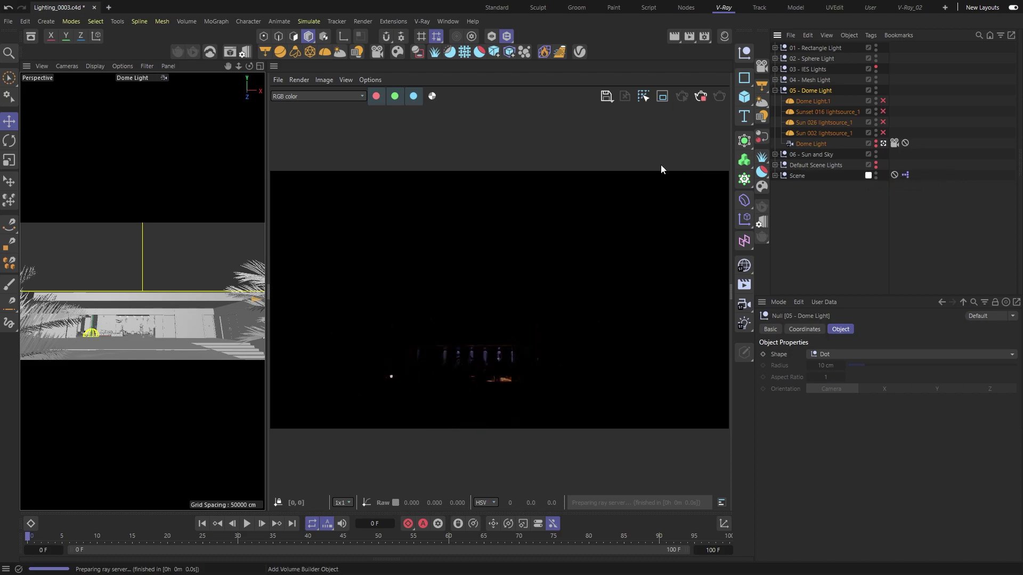
click(328, 54)
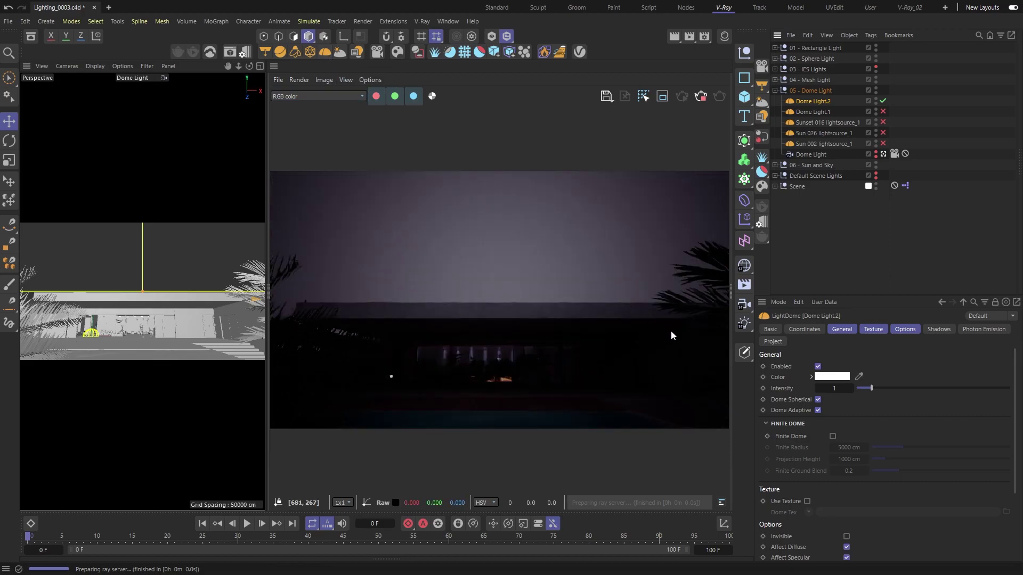
drag(829, 388, 833, 388)
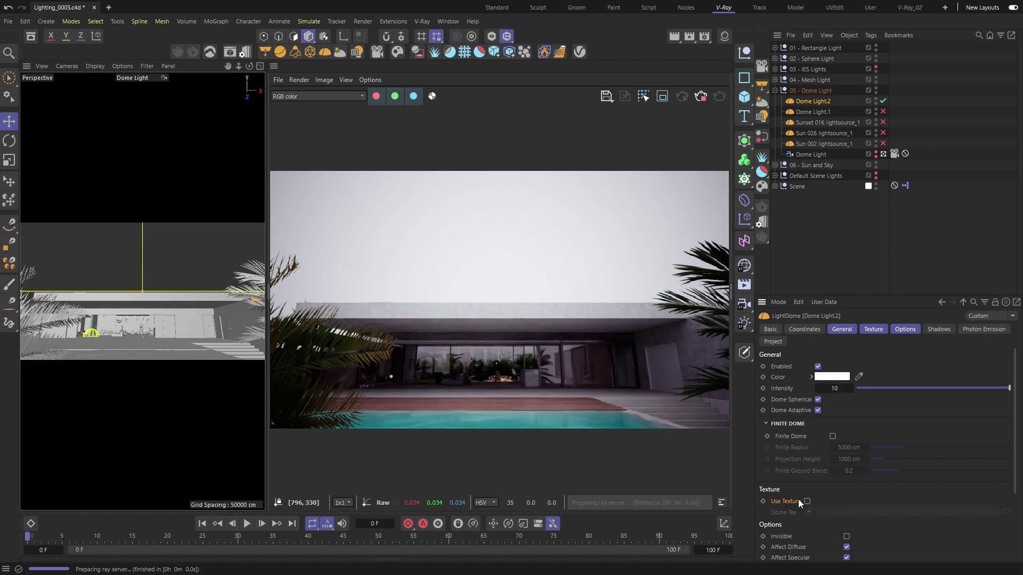
Tint Dome Light.2 pale peach, enable Use Texture, then switch the light off.
click(811, 377)
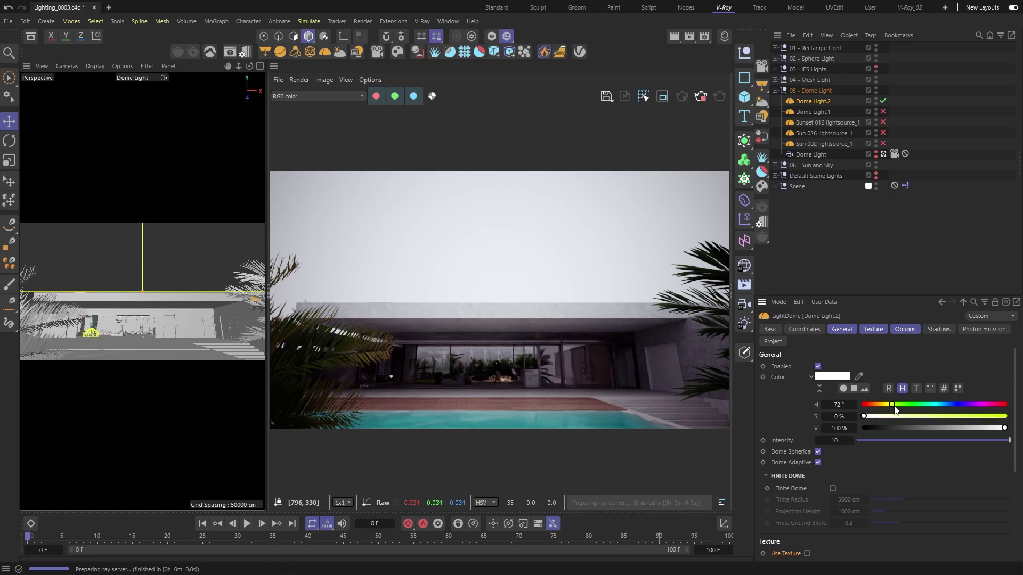
drag(900, 419, 877, 404)
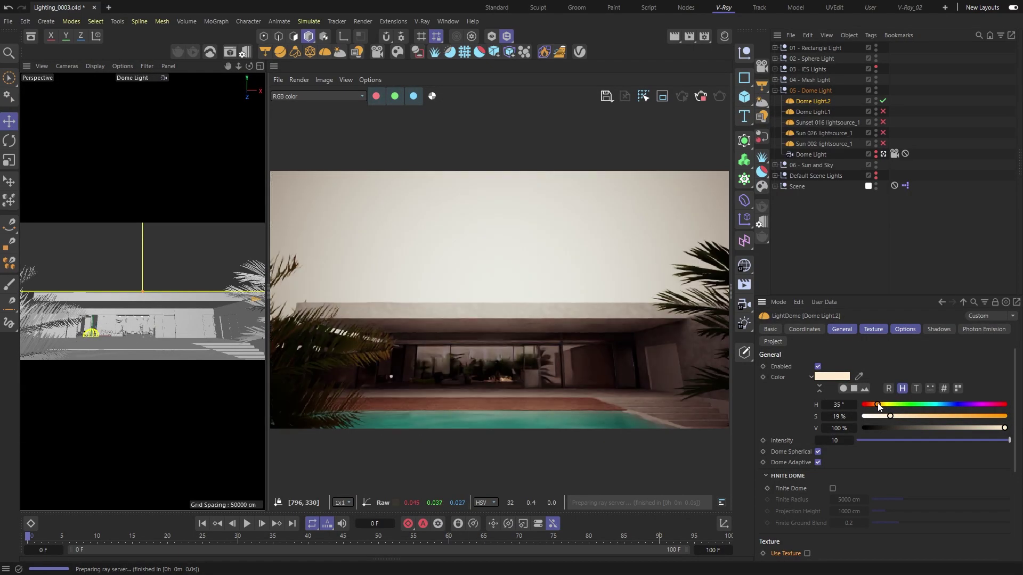
click(811, 377)
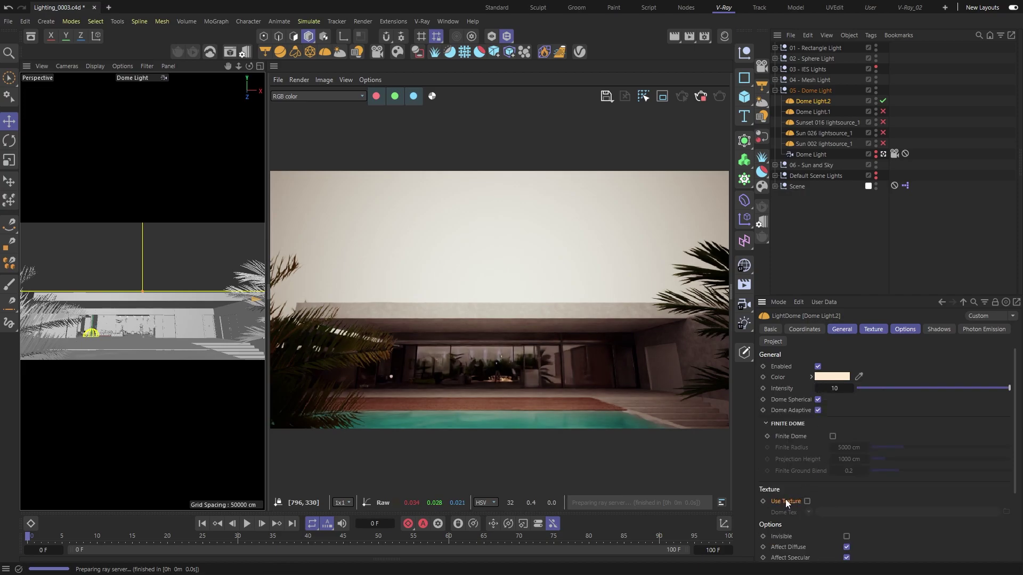
click(807, 501)
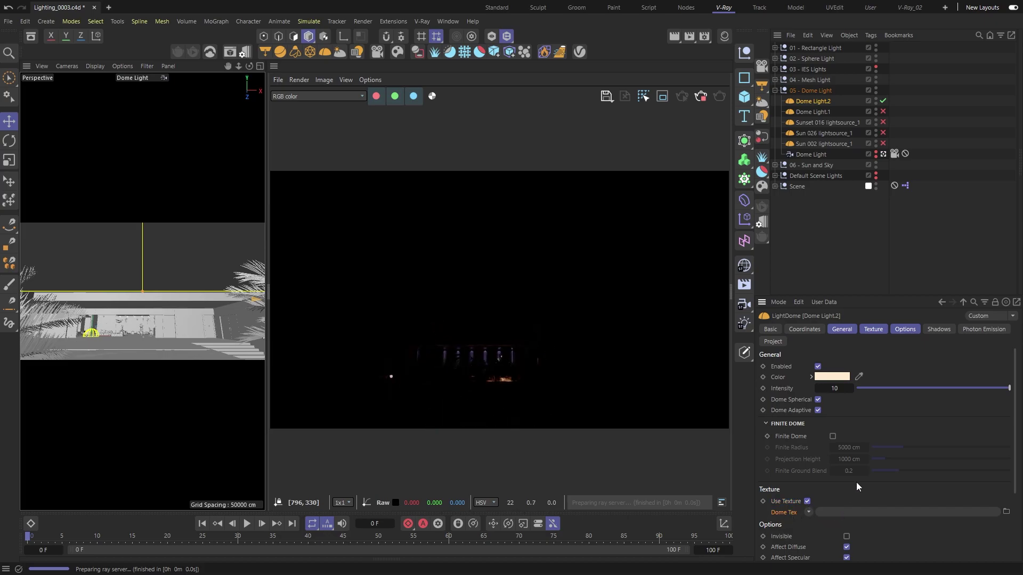
click(883, 102)
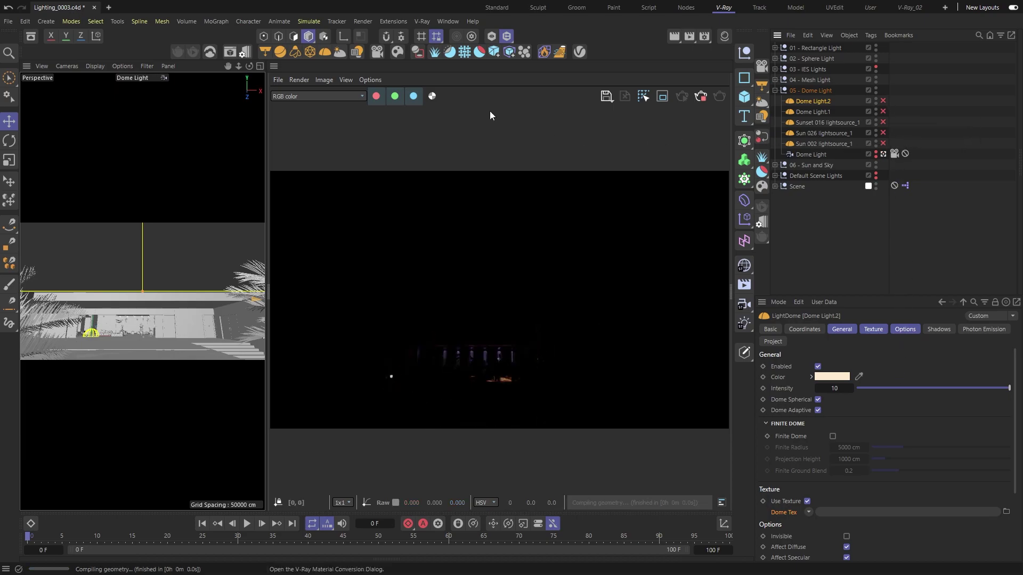
Import the Sunset 024 HDRI from Cosmos HDRIs > Evening as a new dome light.
click(400, 53)
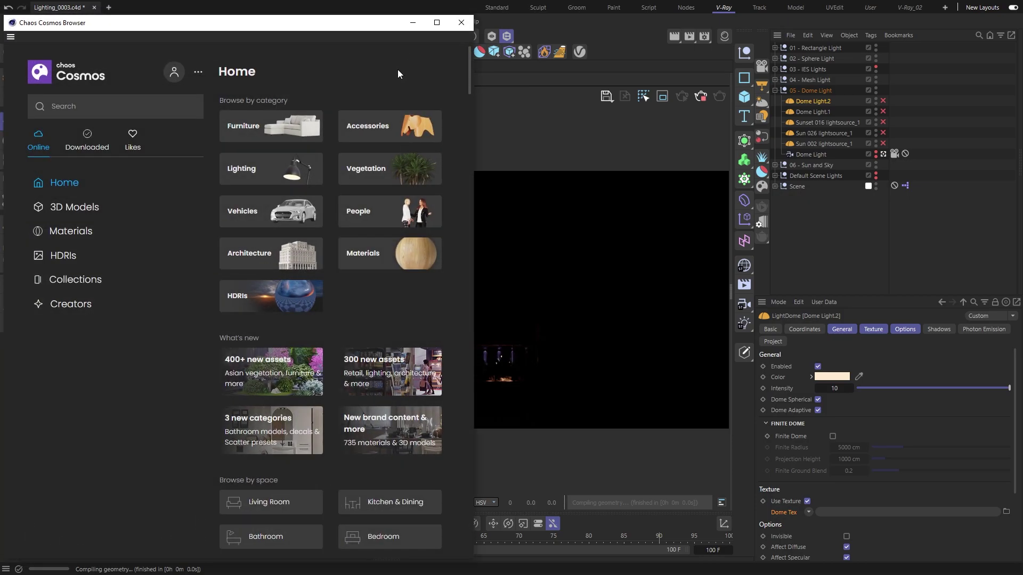
click(69, 258)
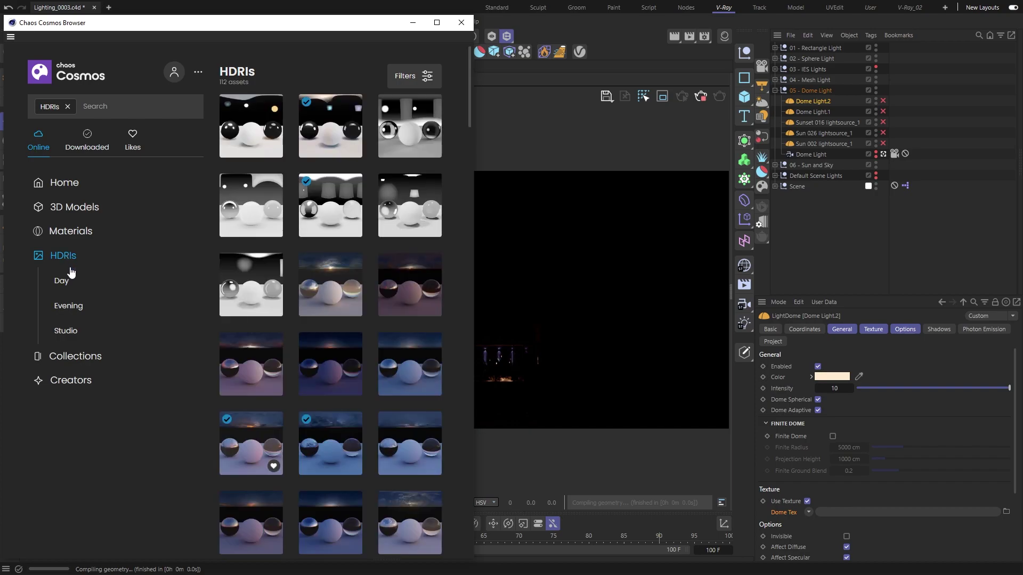
click(71, 286)
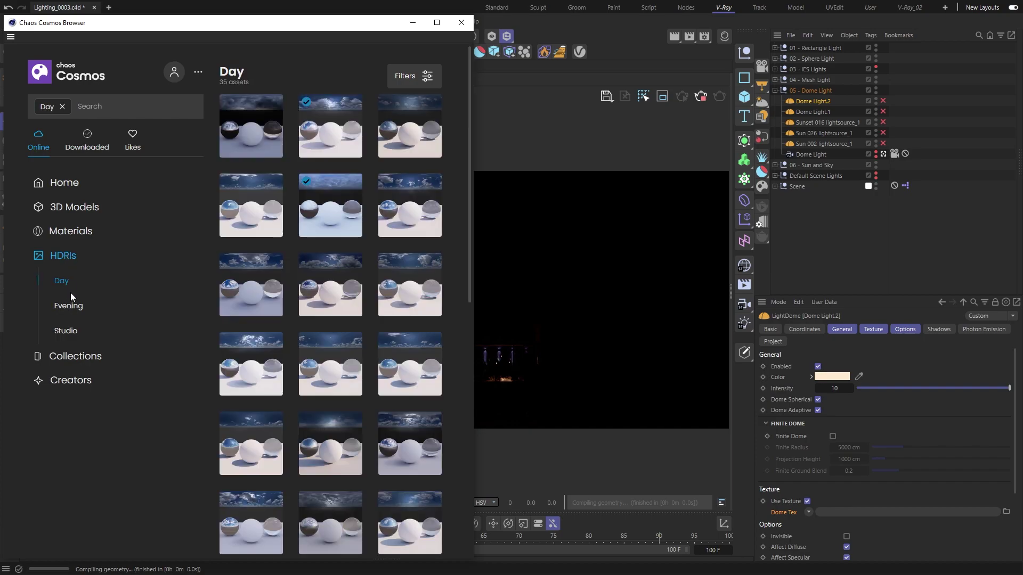
click(68, 306)
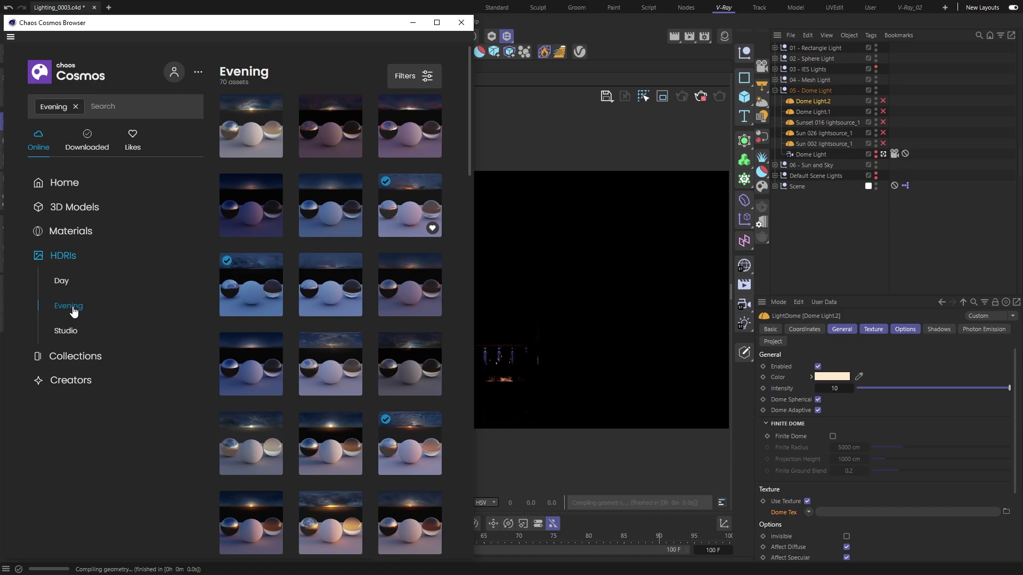
scroll(274, 349, down, 7)
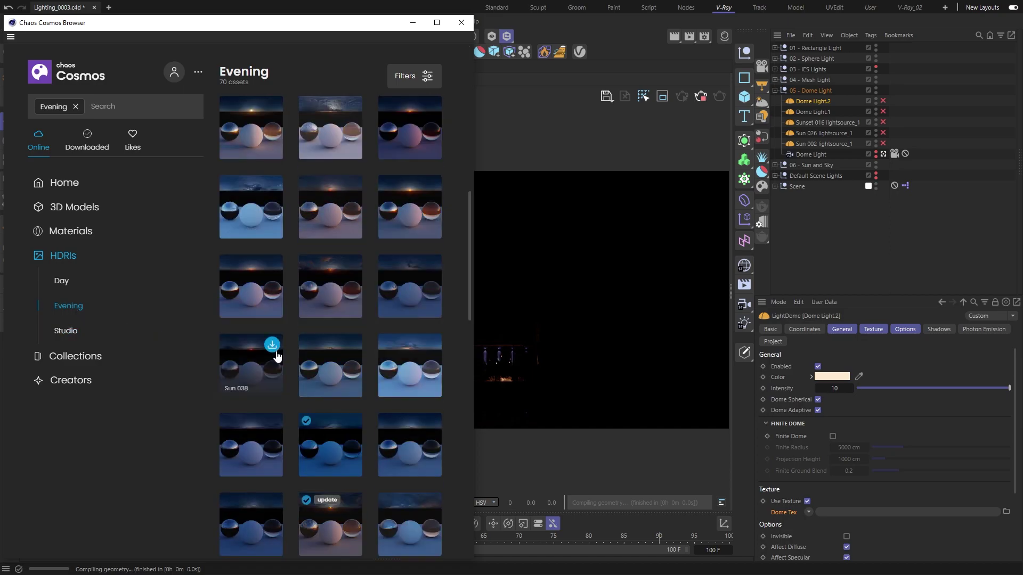
scroll(276, 356, up, 7)
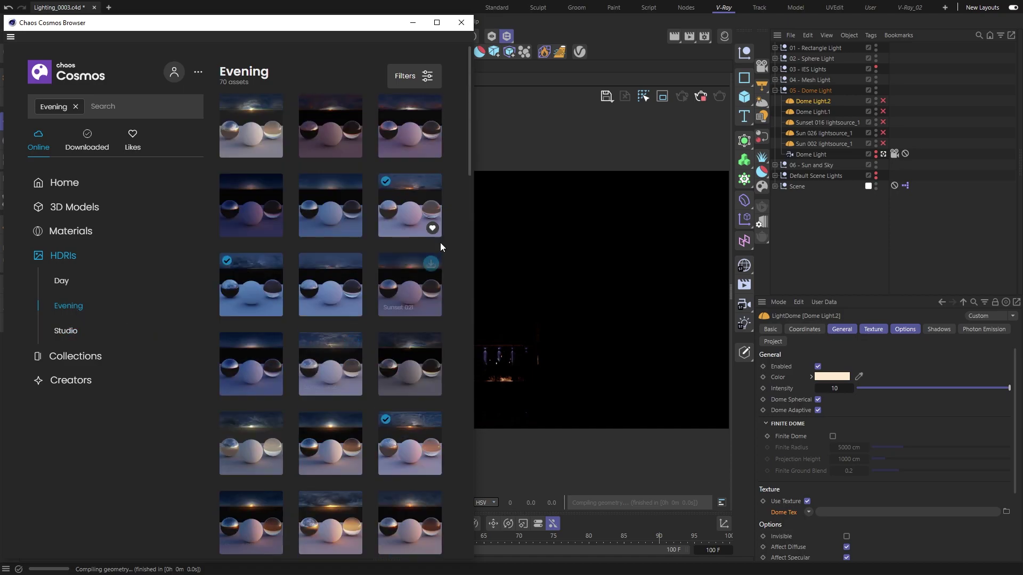
click(430, 185)
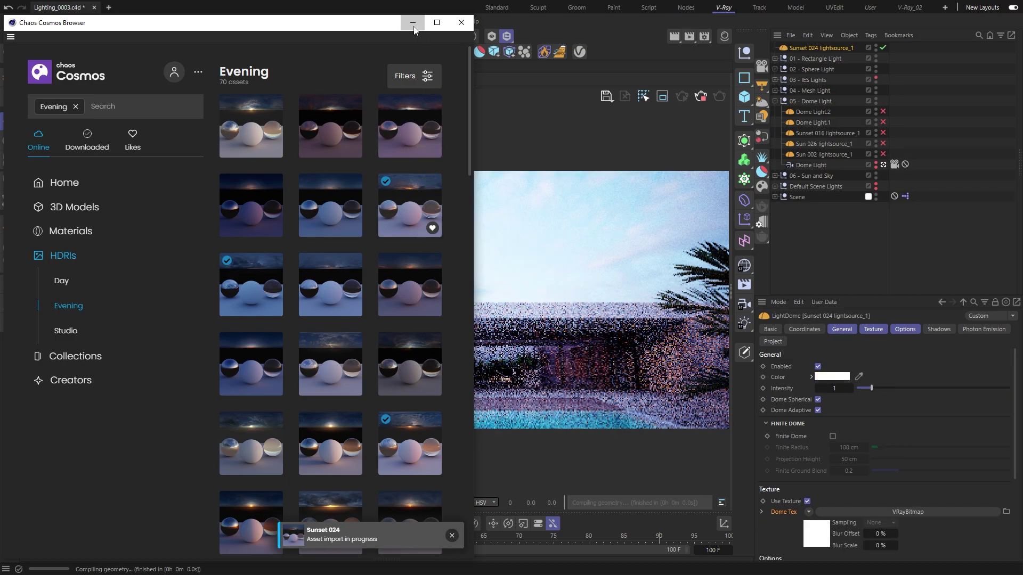
Close the Cosmos browser and rotate the Sunset 024 dome light's heading (R.H) to 85°.
click(412, 23)
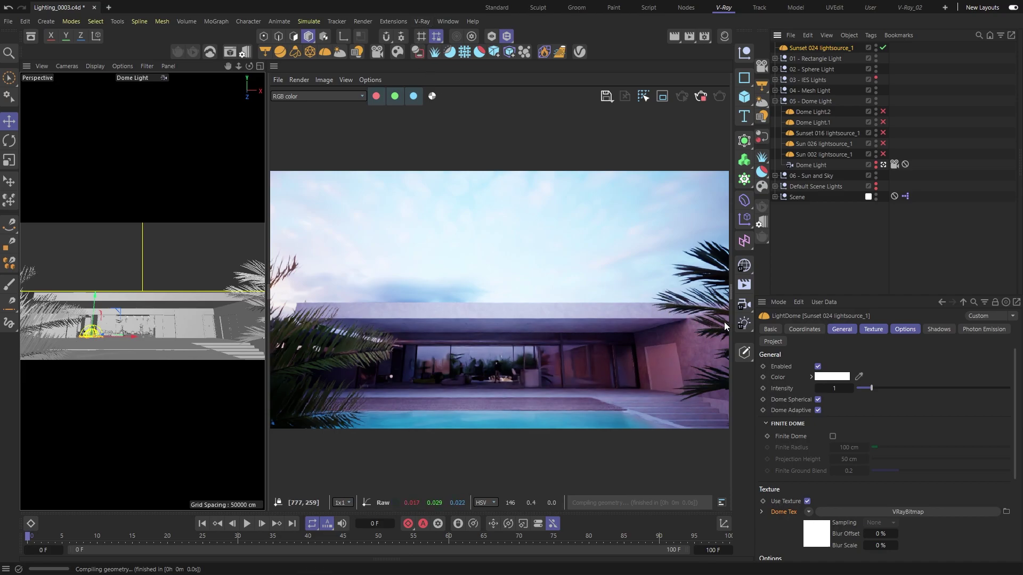
click(803, 330)
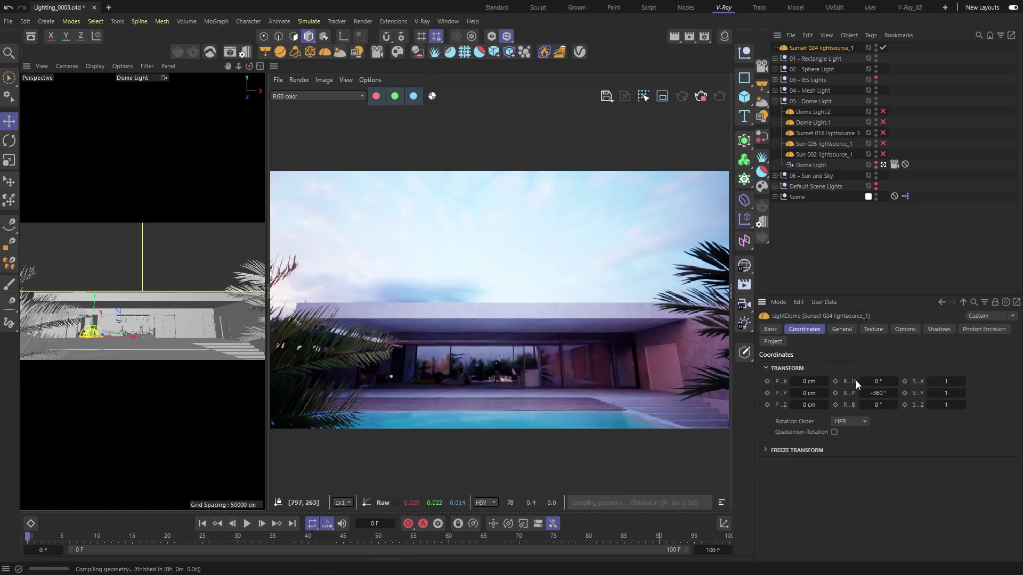
drag(858, 382, 884, 381)
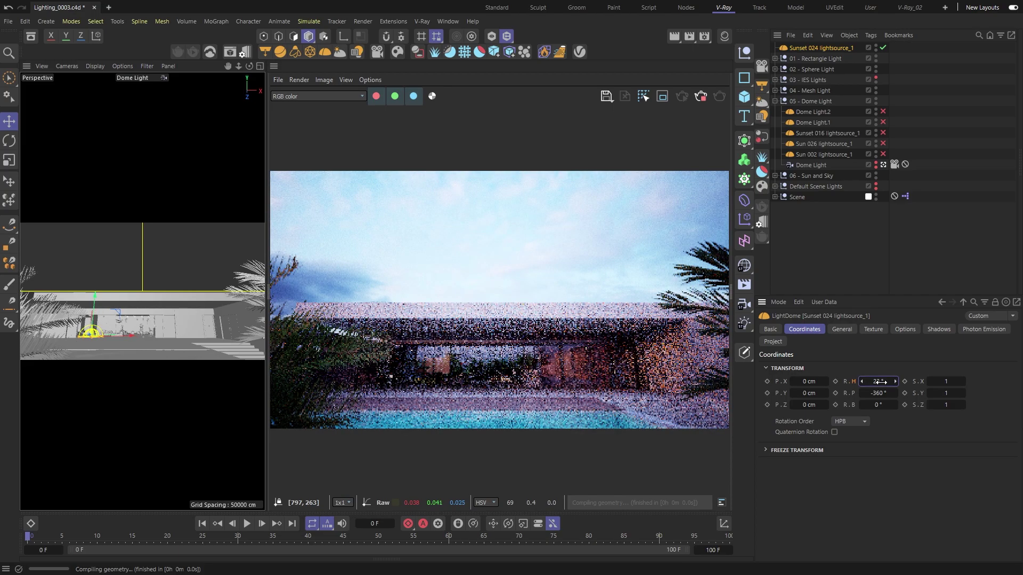
drag(878, 382, 889, 382)
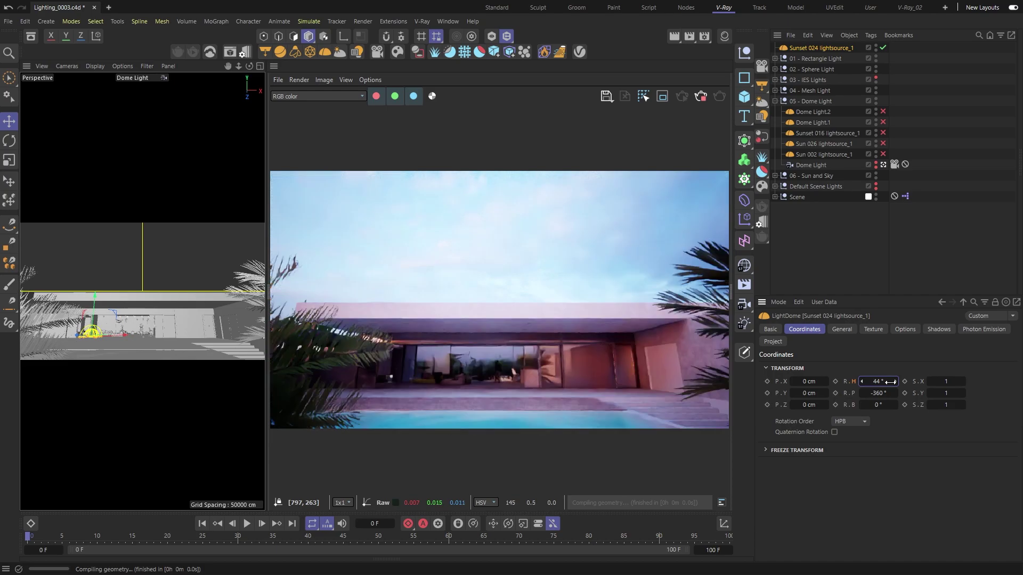
drag(890, 382, 893, 383)
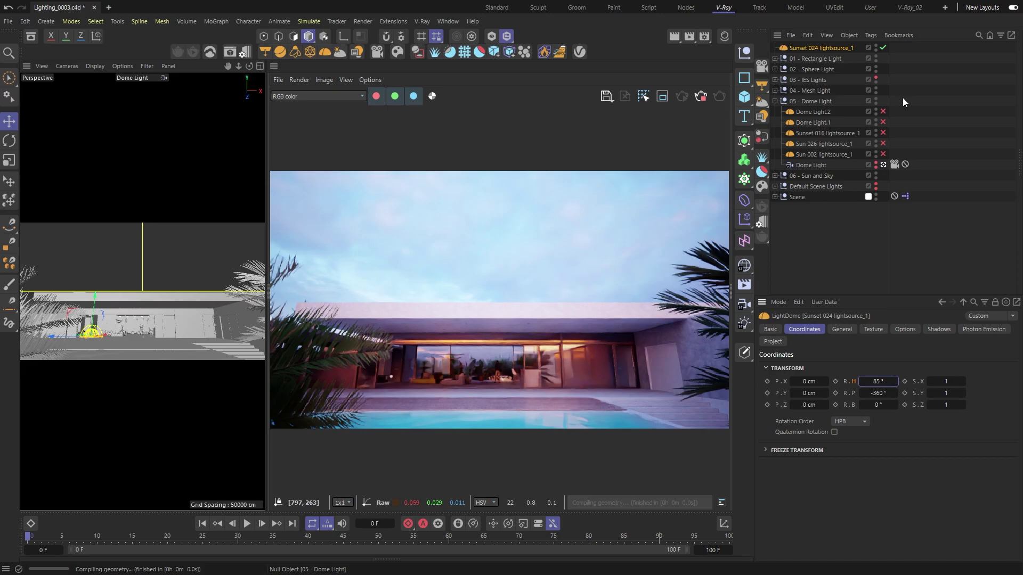
Switch off Sunset 024, then preview Sunset 016, Sun 026 and Sun 002 in turn, leaving all off.
click(883, 48)
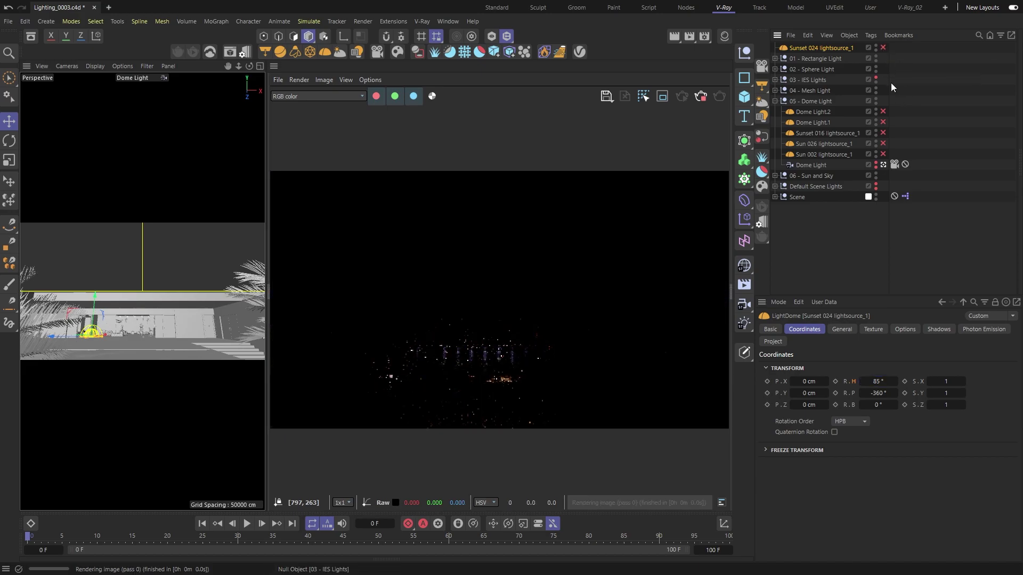
click(883, 133)
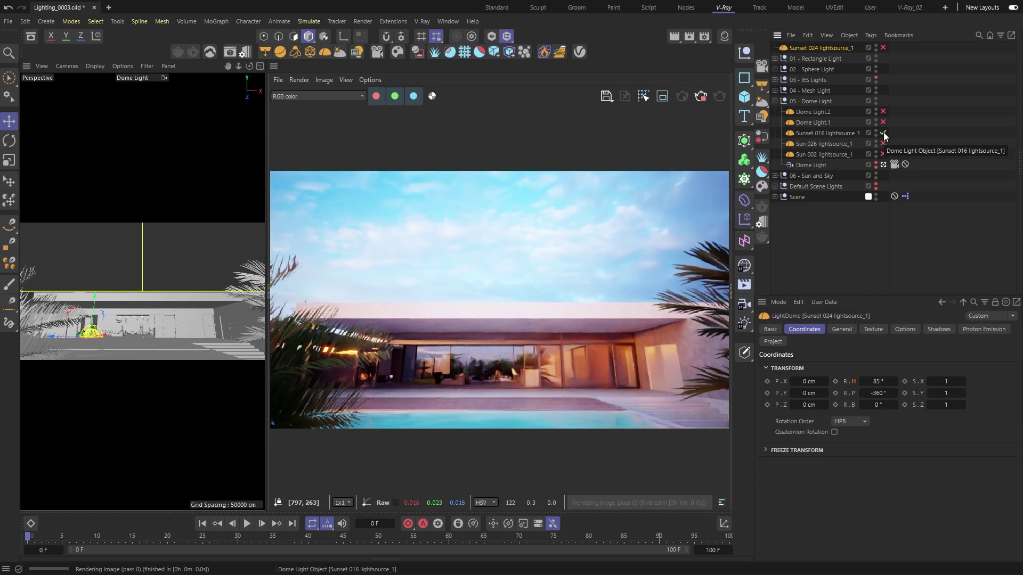
click(883, 133)
click(882, 143)
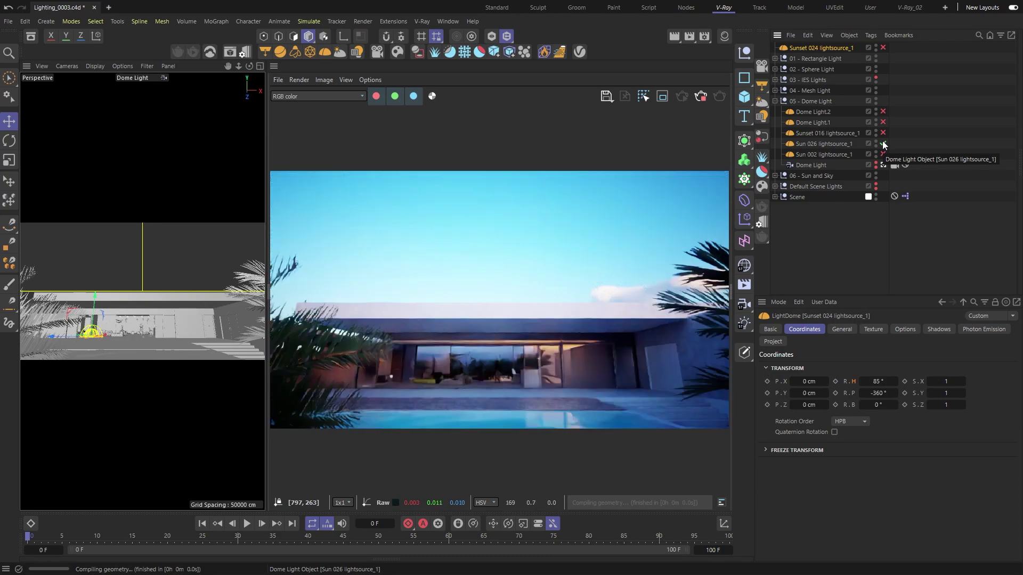
click(882, 143)
click(882, 154)
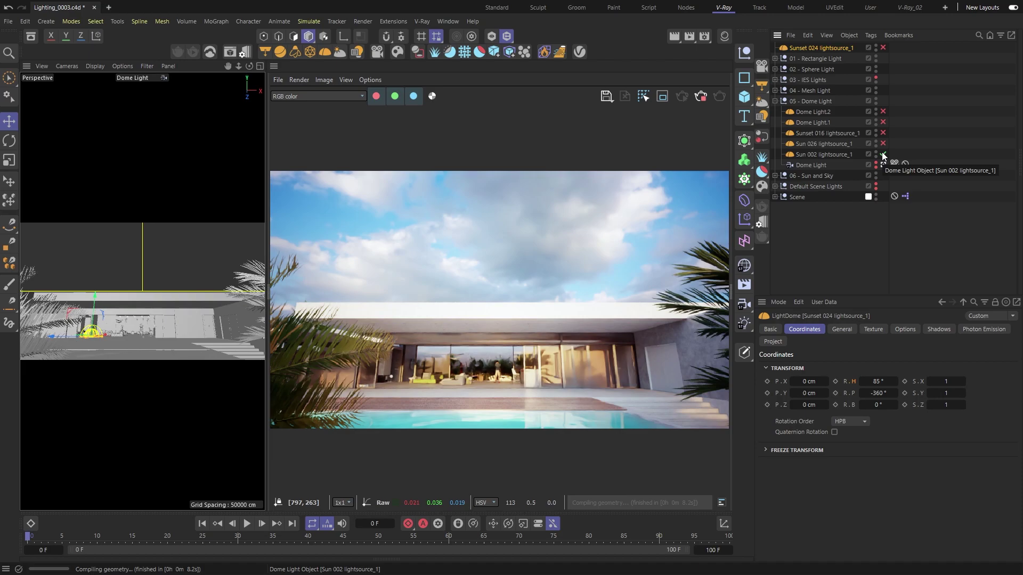
click(882, 152)
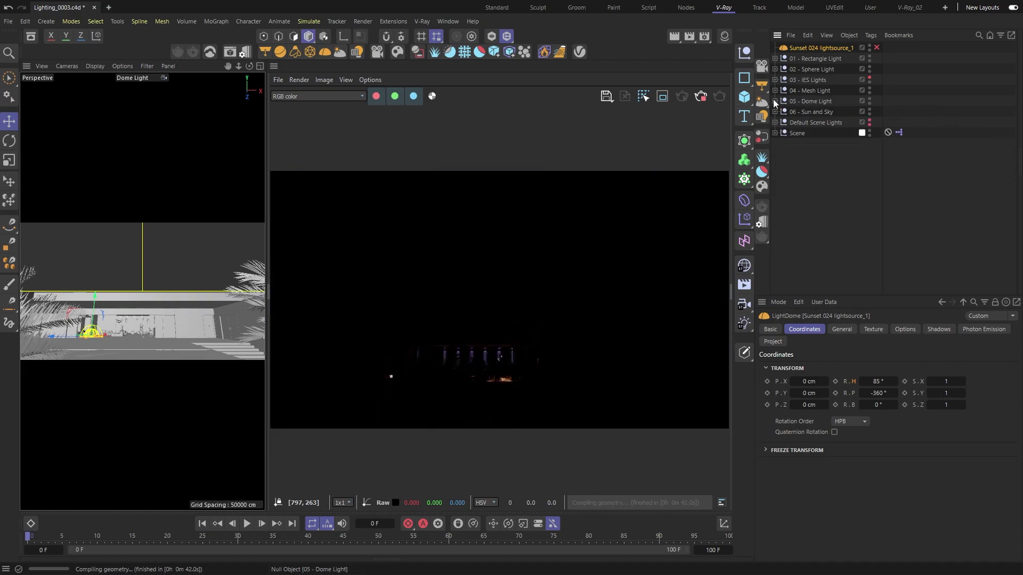
Expand the 06 - Sun and Sky group and look through its Sun and Sky camera.
click(800, 111)
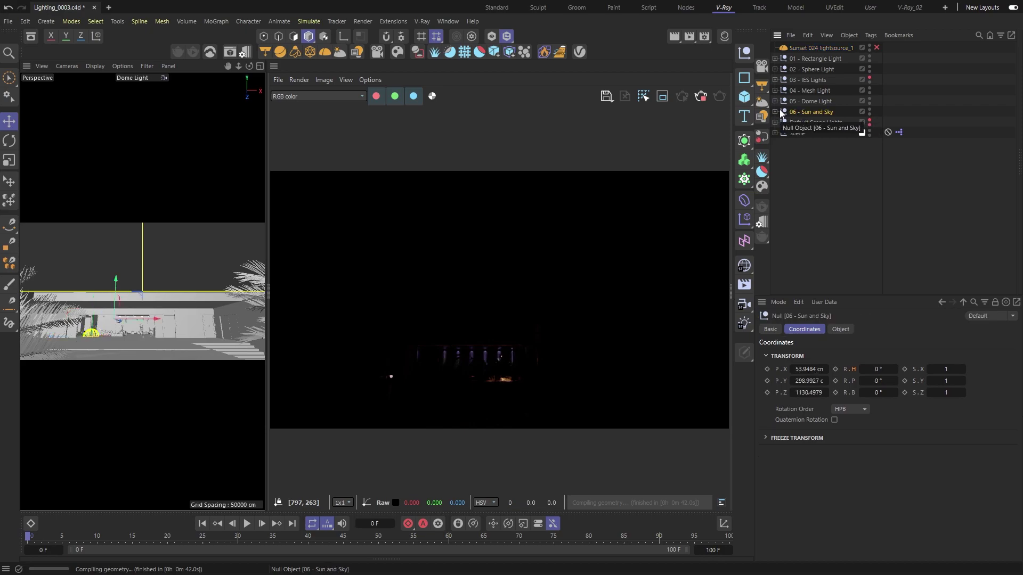
click(776, 111)
click(877, 122)
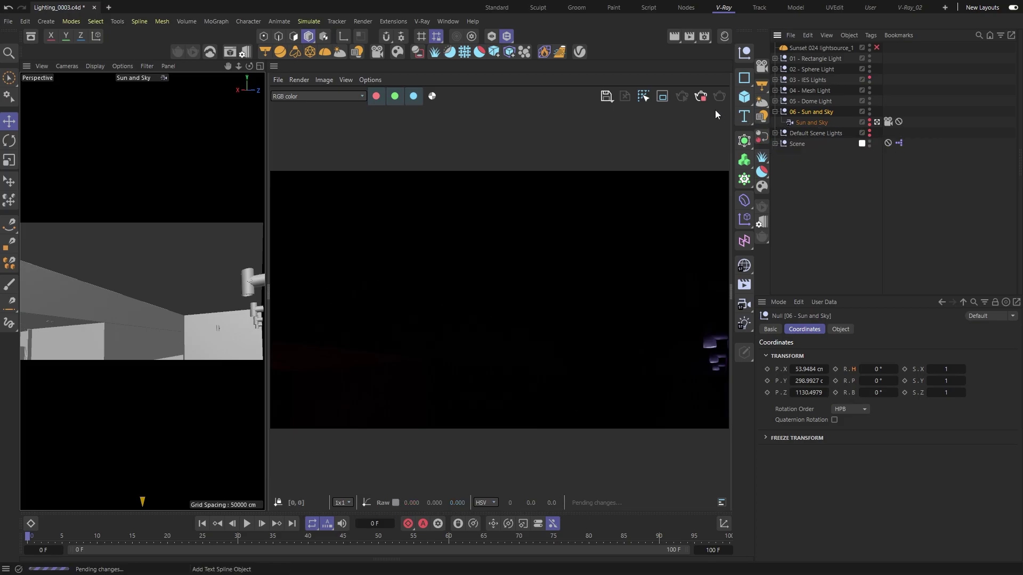
Stop the V-Ray render, switch to preview Portrait framing, and start a new render.
click(700, 97)
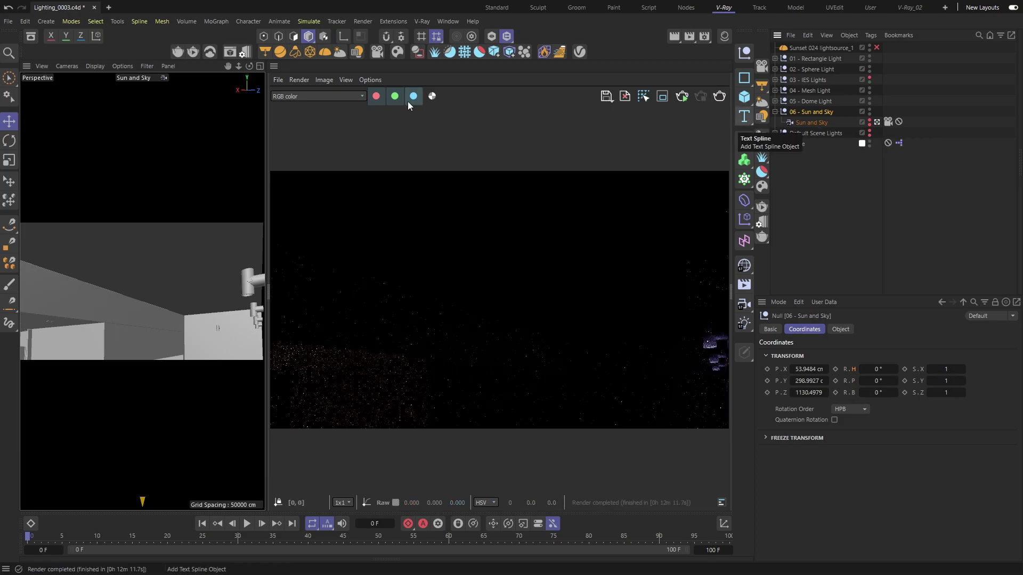
click(365, 20)
click(390, 237)
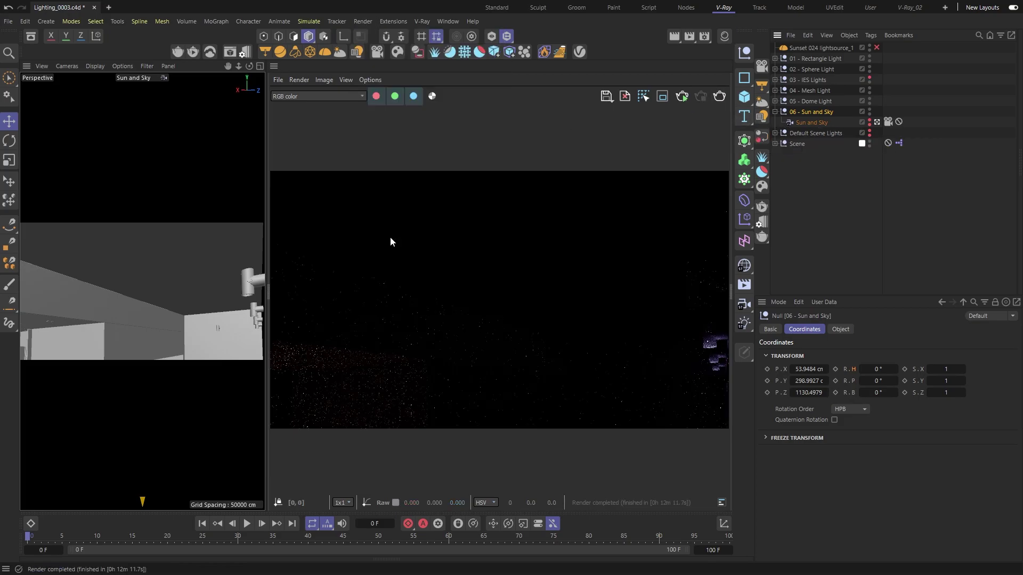
click(680, 98)
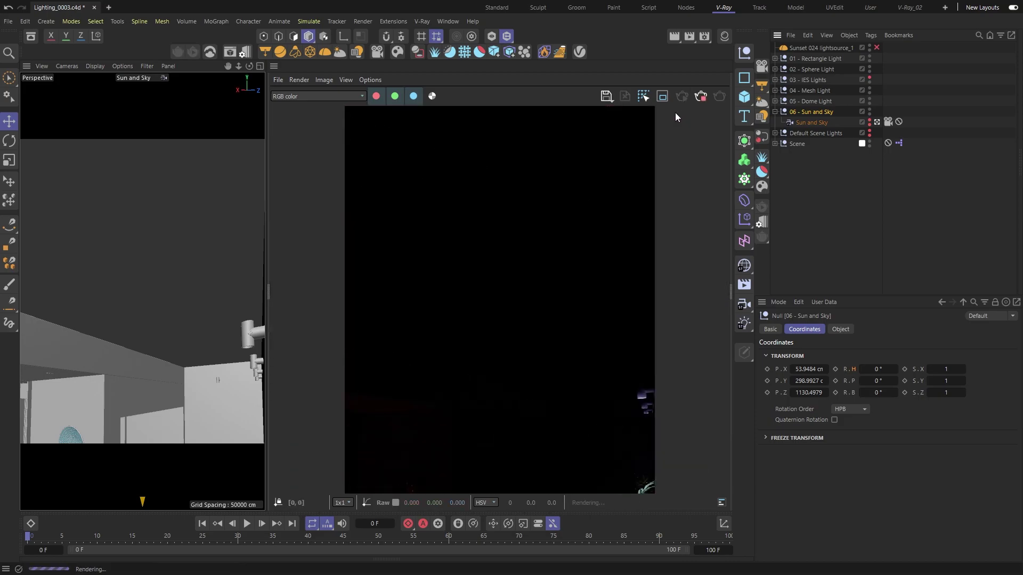
Add a V-Ray Sun with Sky and position it in the Top view at about 74.4 cm height.
click(340, 53)
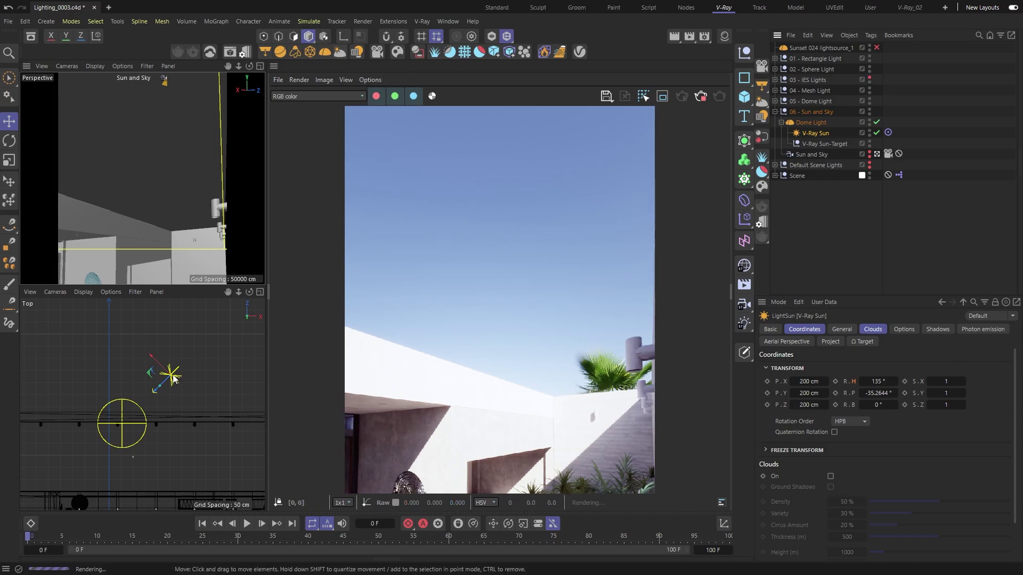
drag(173, 378, 168, 484)
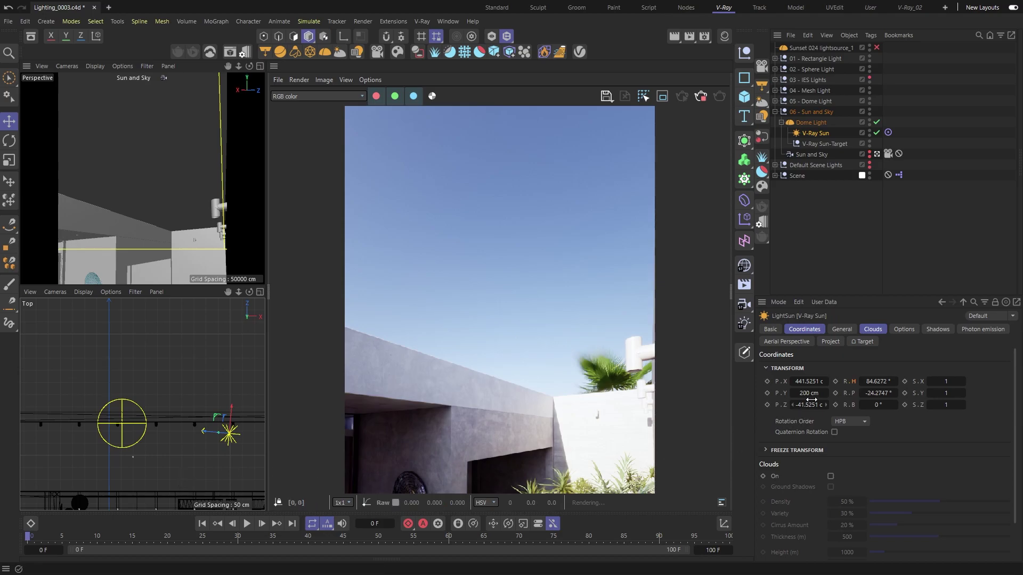
drag(810, 399, 819, 396)
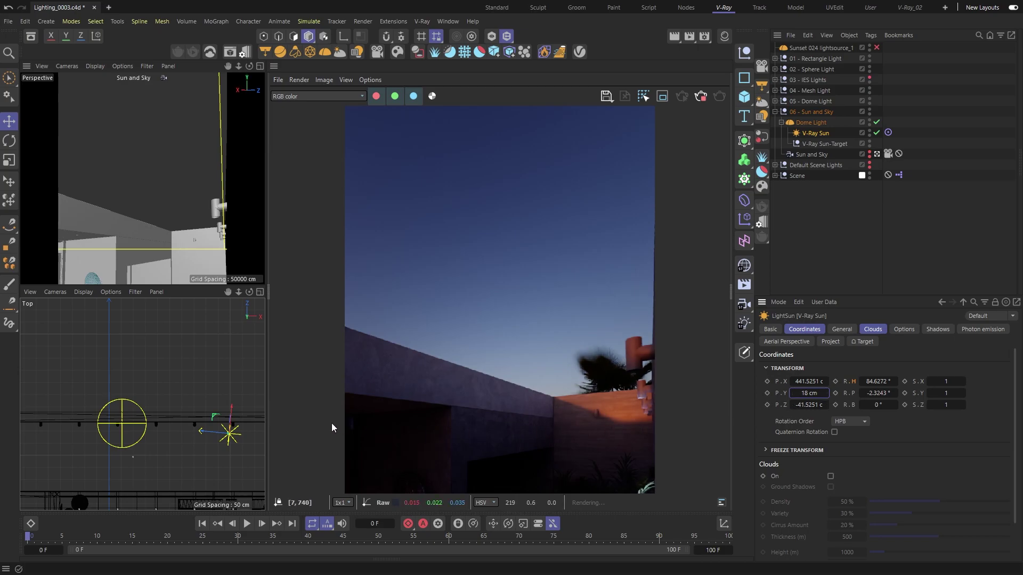
drag(221, 421, 148, 370)
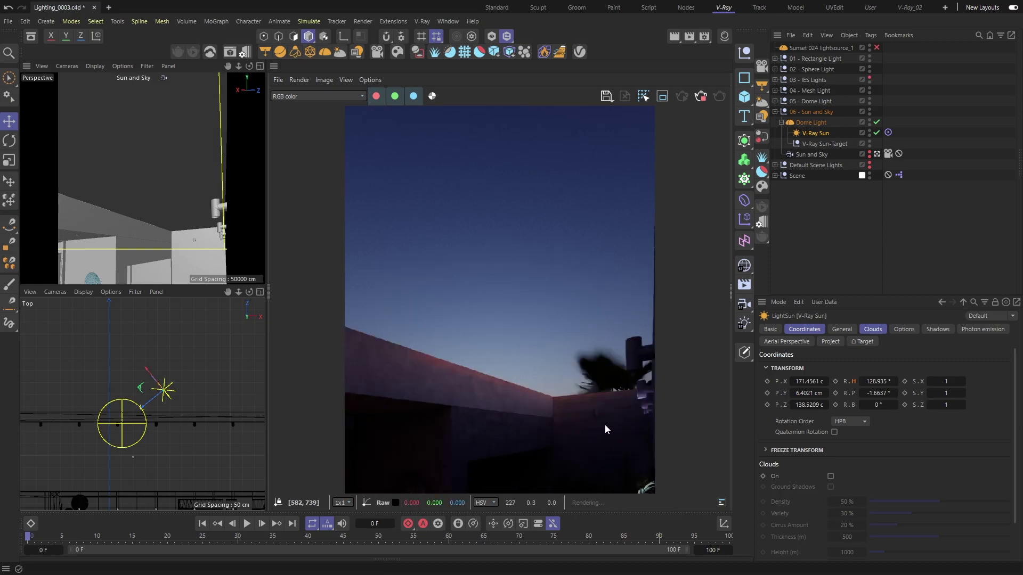
drag(812, 394, 844, 393)
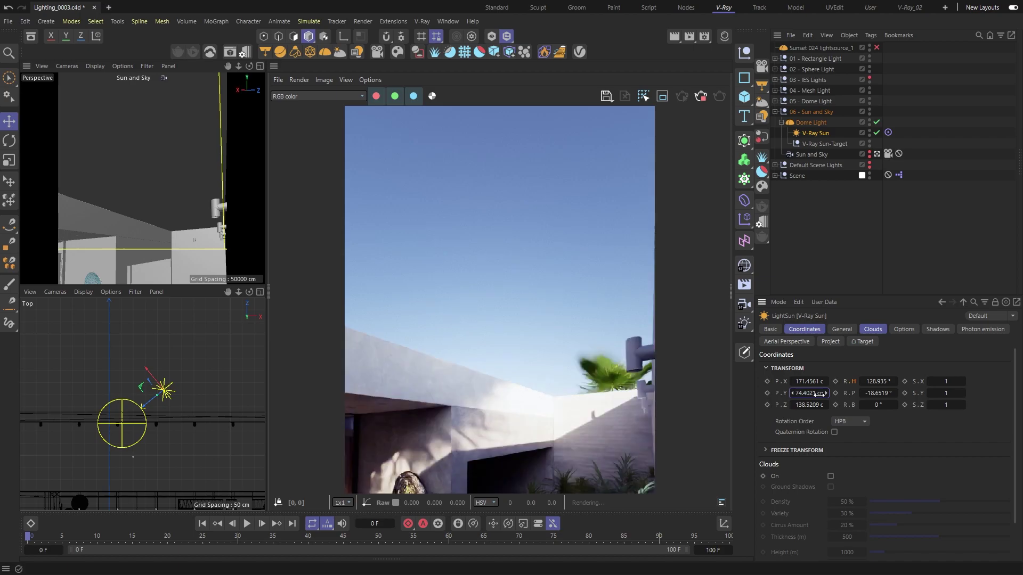
Try V-Ray Sun sizes 10.3 and 5 in the General tab, settling on Size 1.2.
click(843, 330)
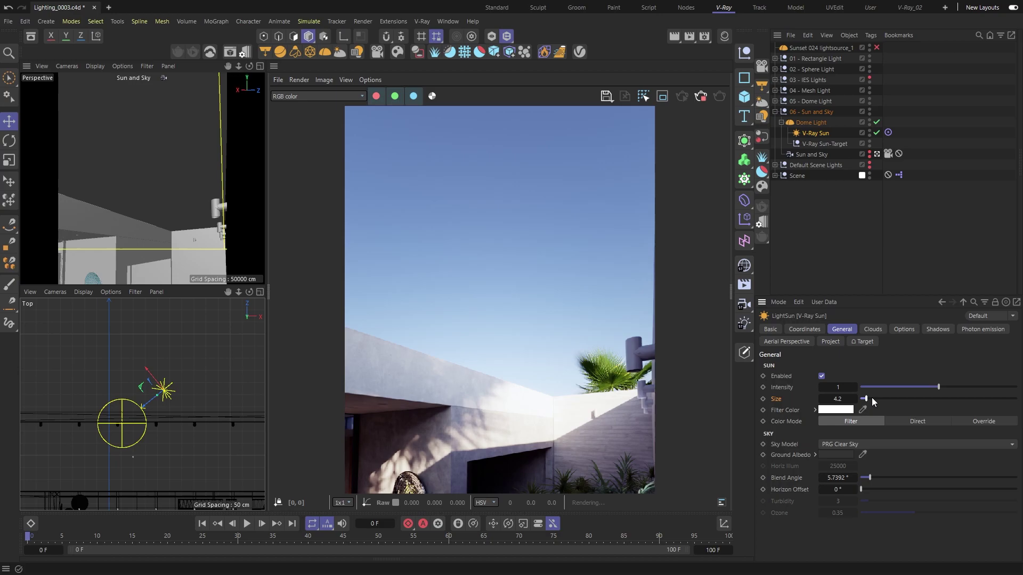
drag(872, 398, 876, 397)
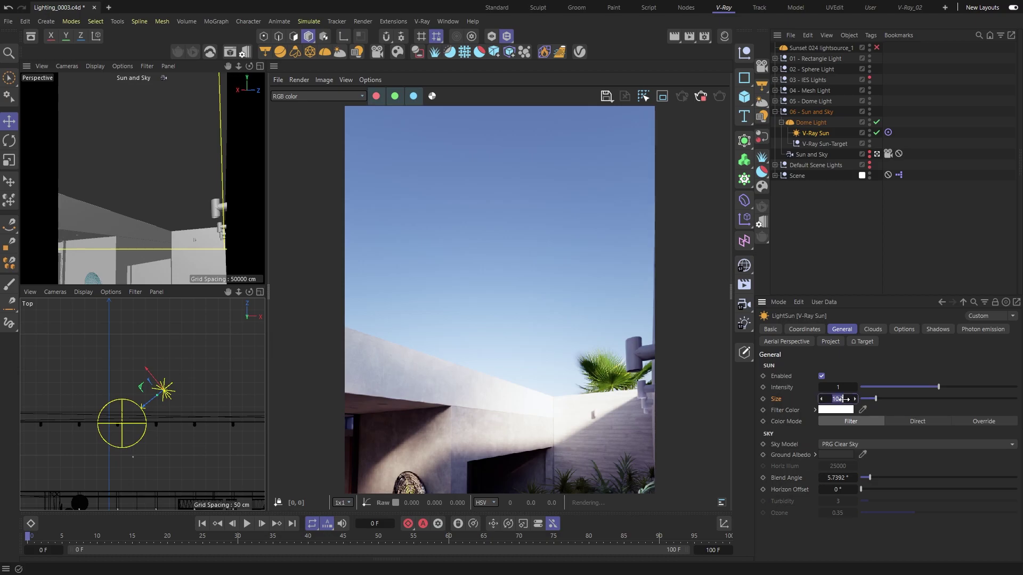
text(5)
key(Return)
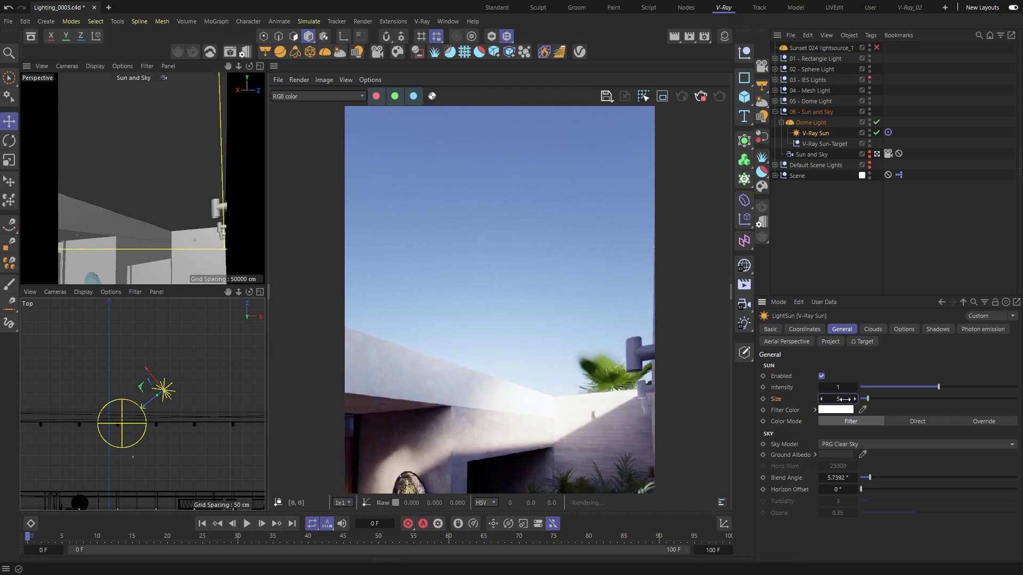
drag(842, 399, 845, 400)
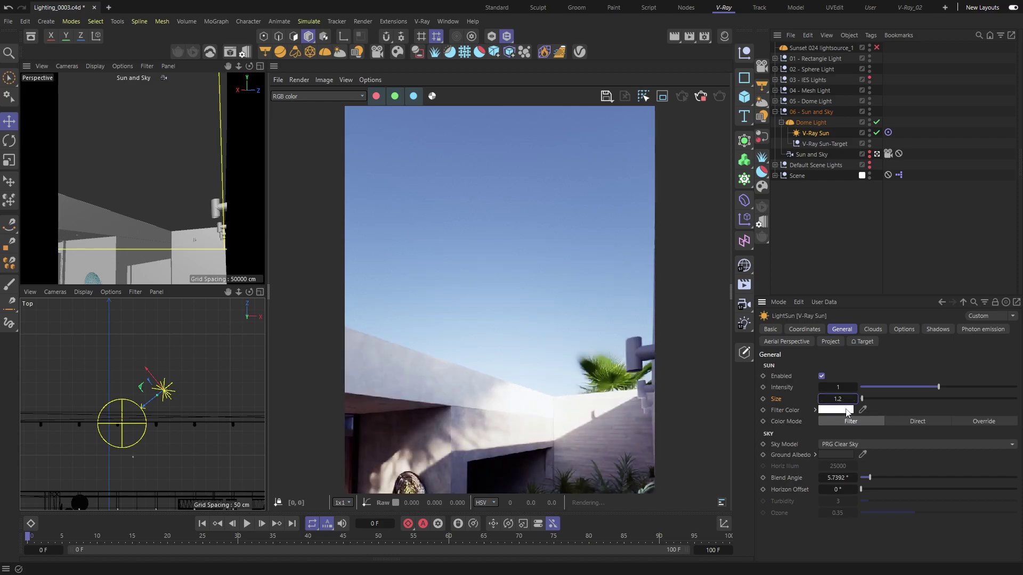
Try the CIE Clear, CIE Overcast and Hosek Et Al sky models, returning to PRG Clear Sky.
click(837, 445)
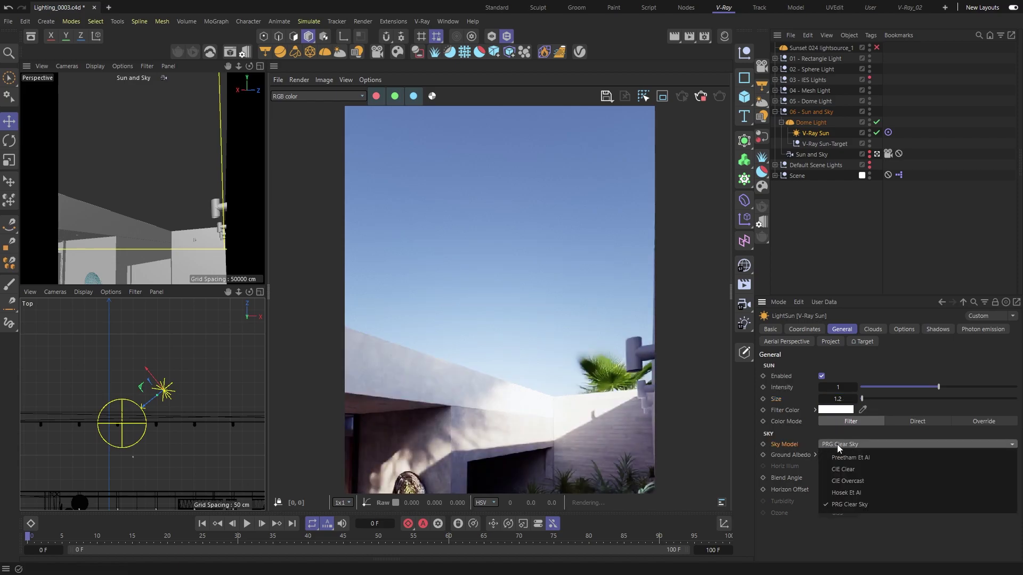
click(863, 468)
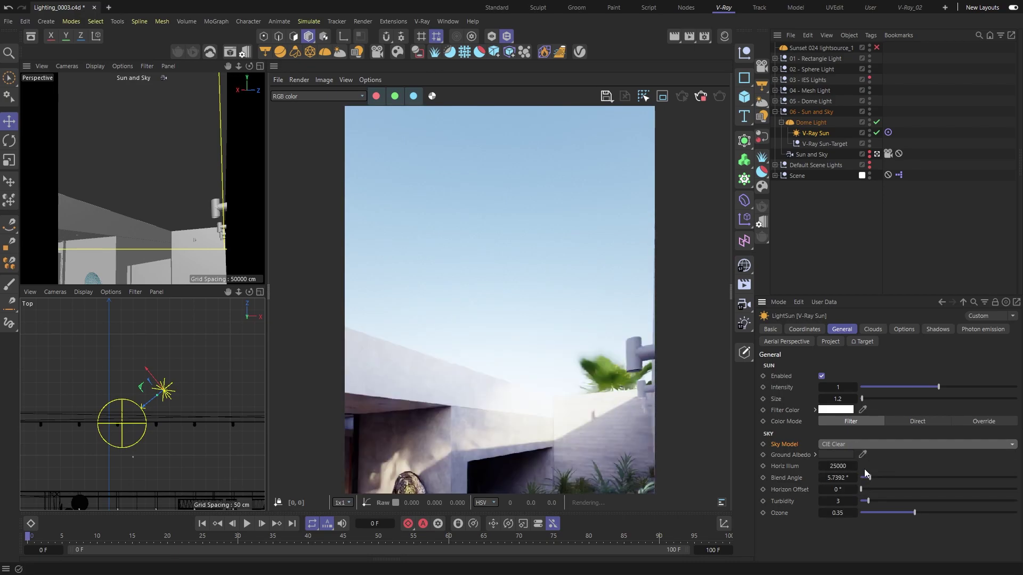
click(888, 446)
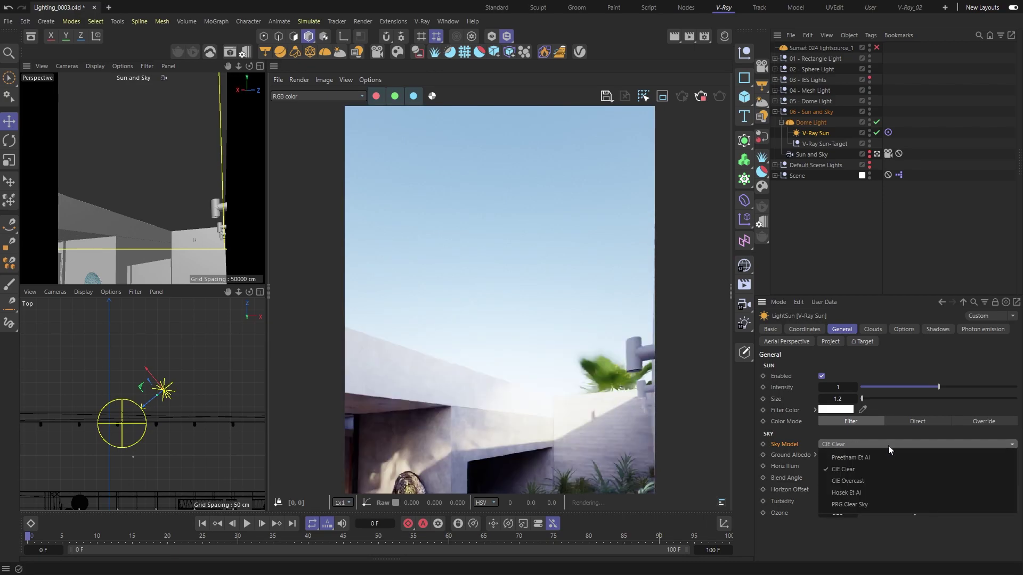
click(878, 483)
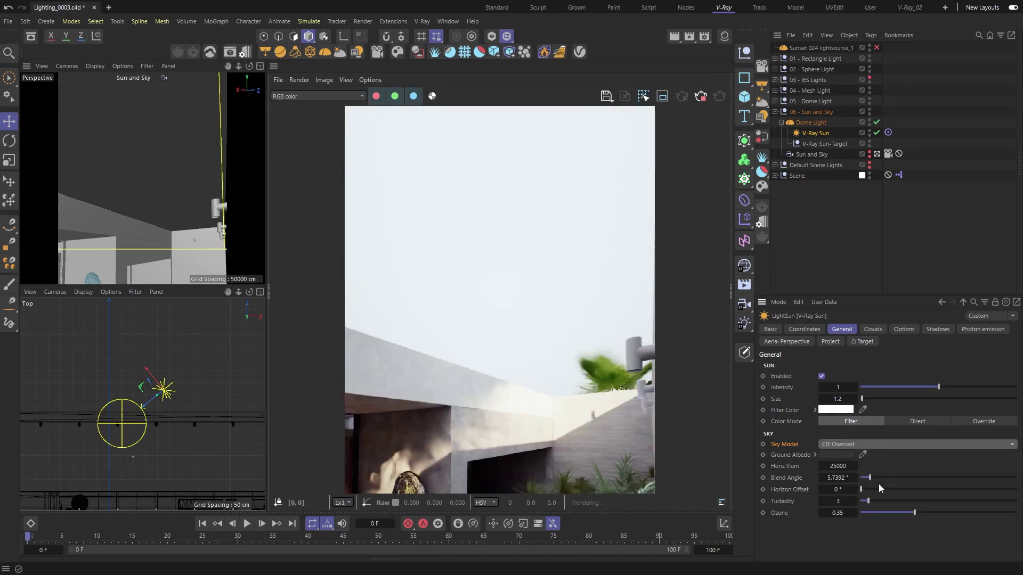
click(888, 446)
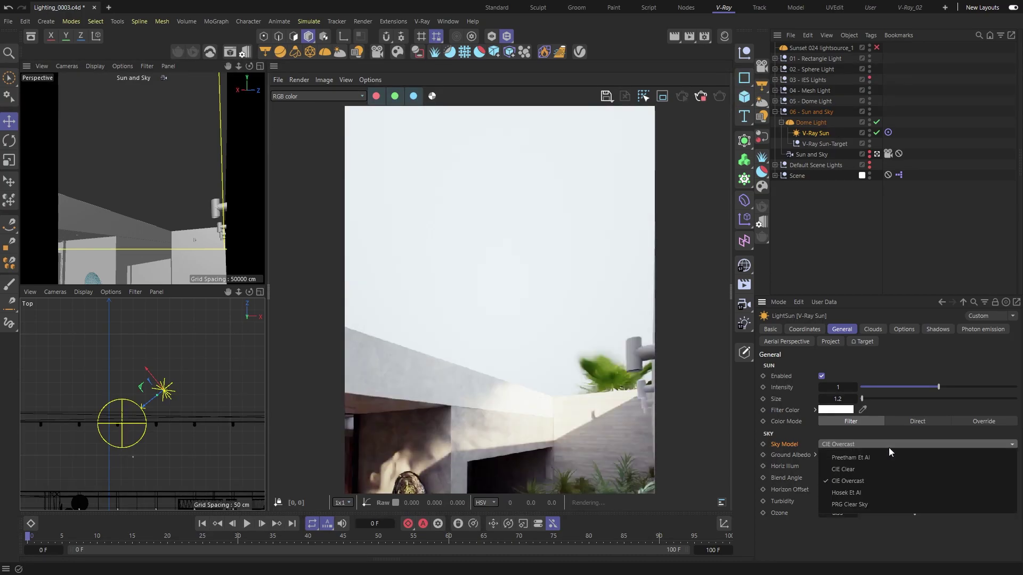
click(877, 491)
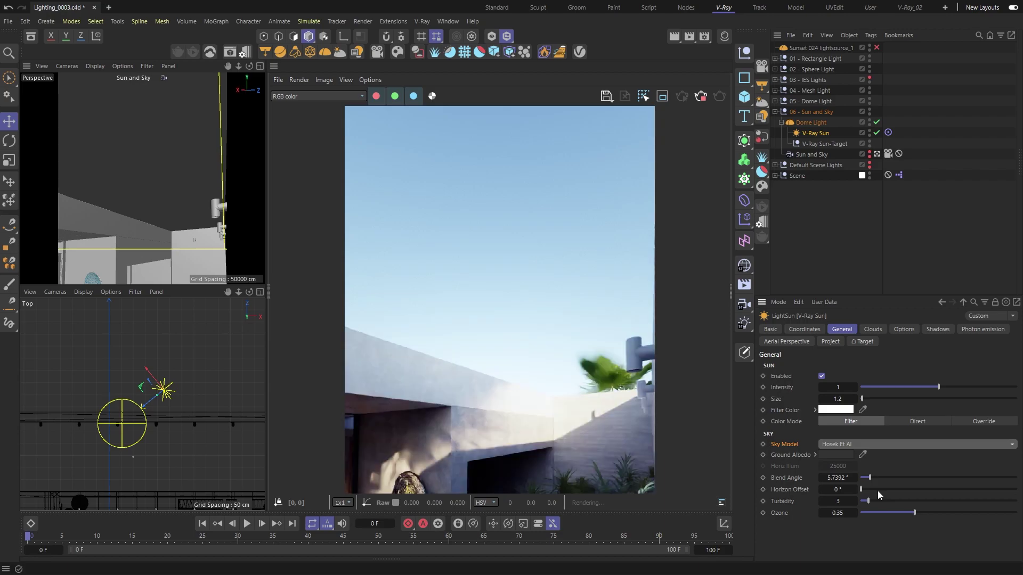
click(883, 447)
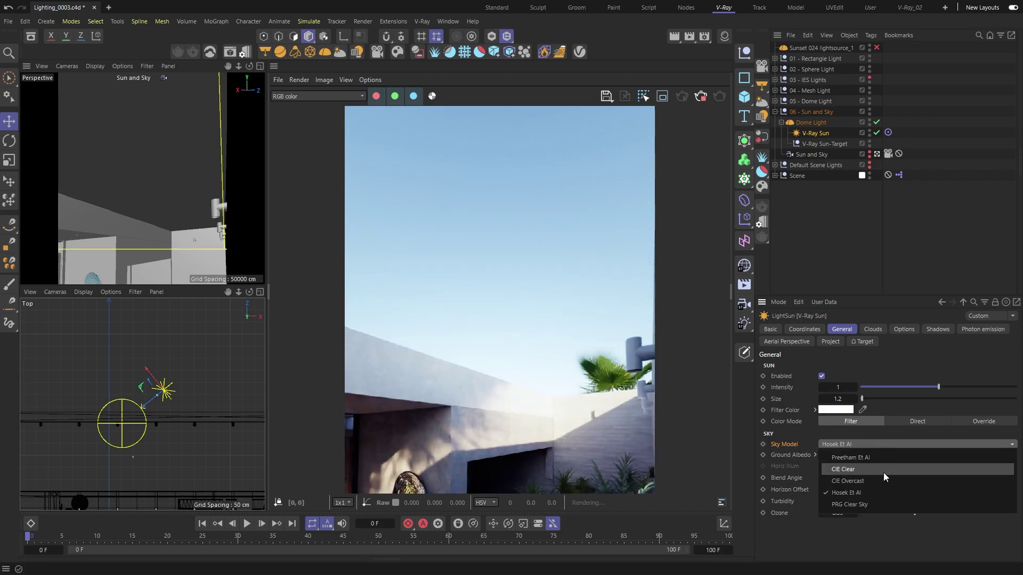
click(874, 501)
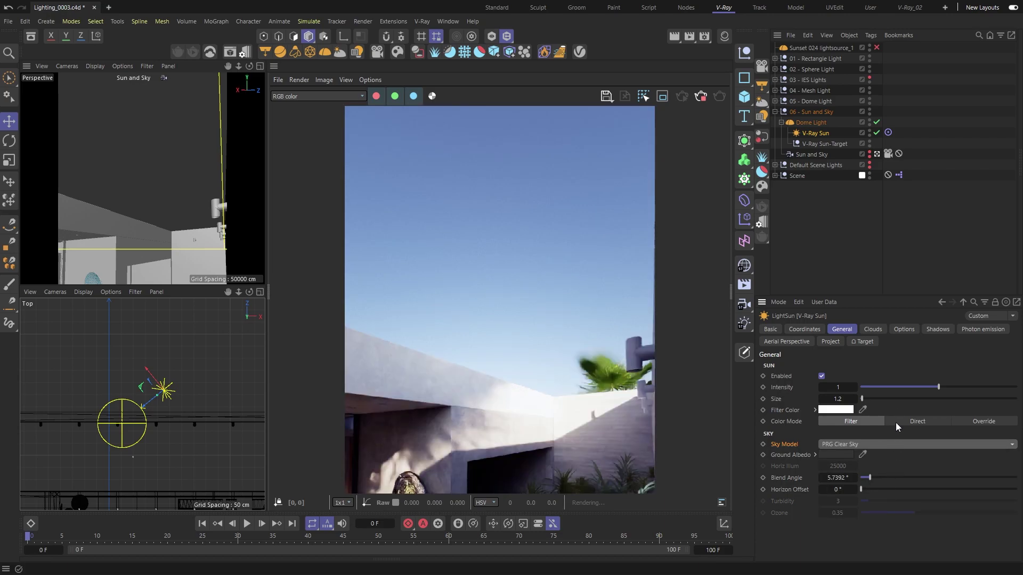
click(873, 331)
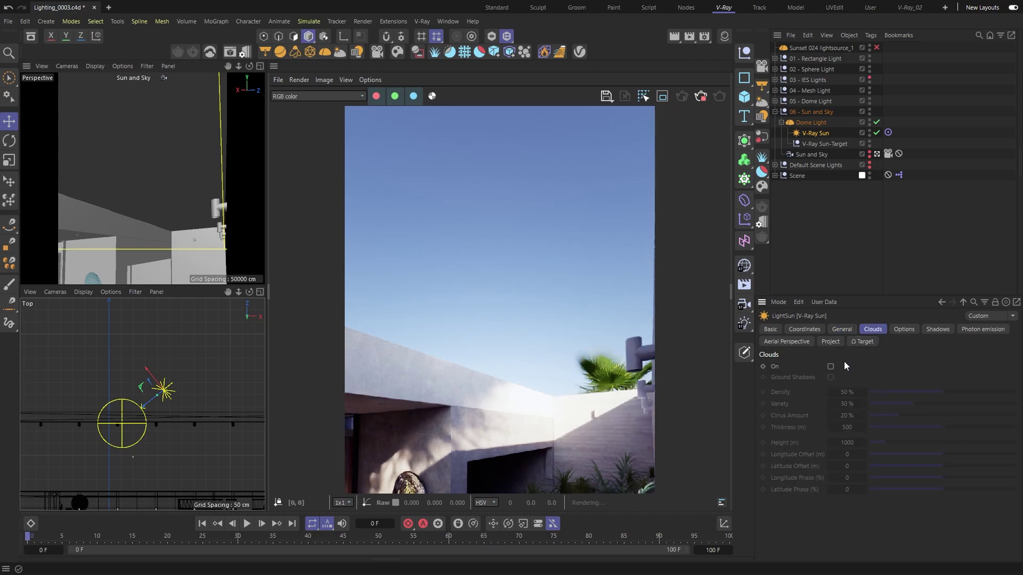
Turn Clouds on and set cloud Density to 45% after trying 93%.
click(831, 367)
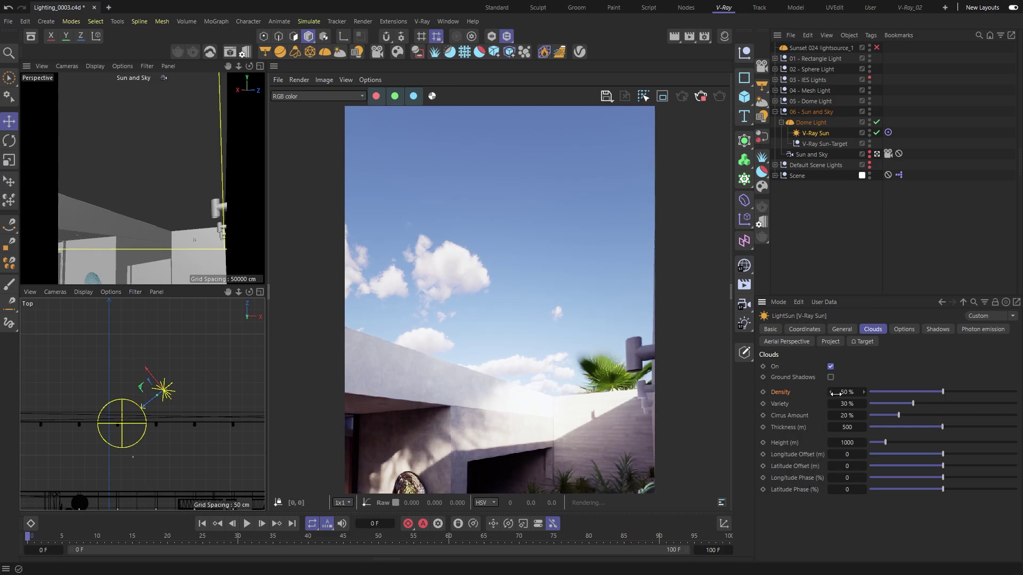
drag(847, 392, 916, 392)
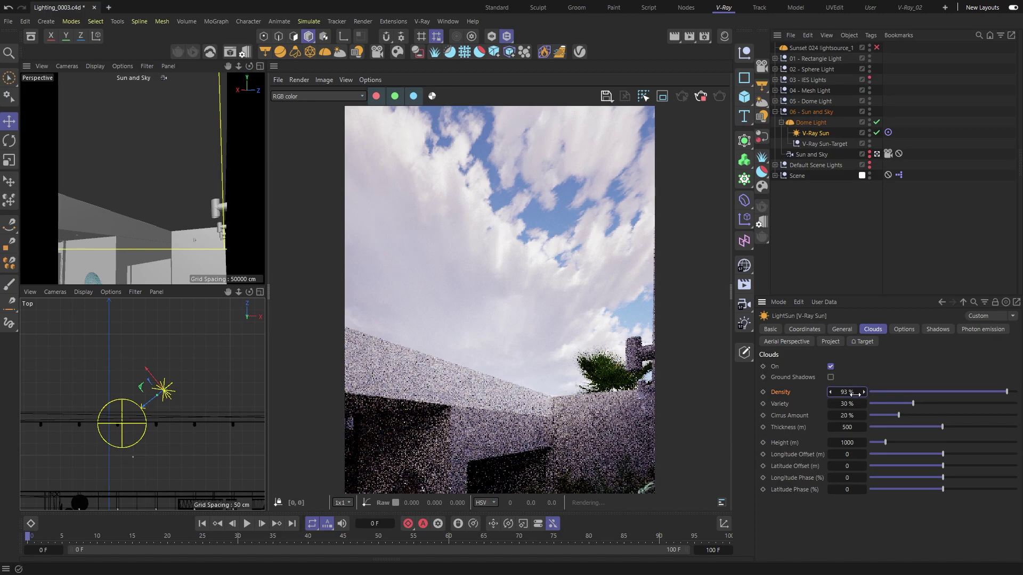
mouse_move(847, 392)
mouse_down()
mouse_move(836, 392)
mouse_move(853, 396)
mouse_up()
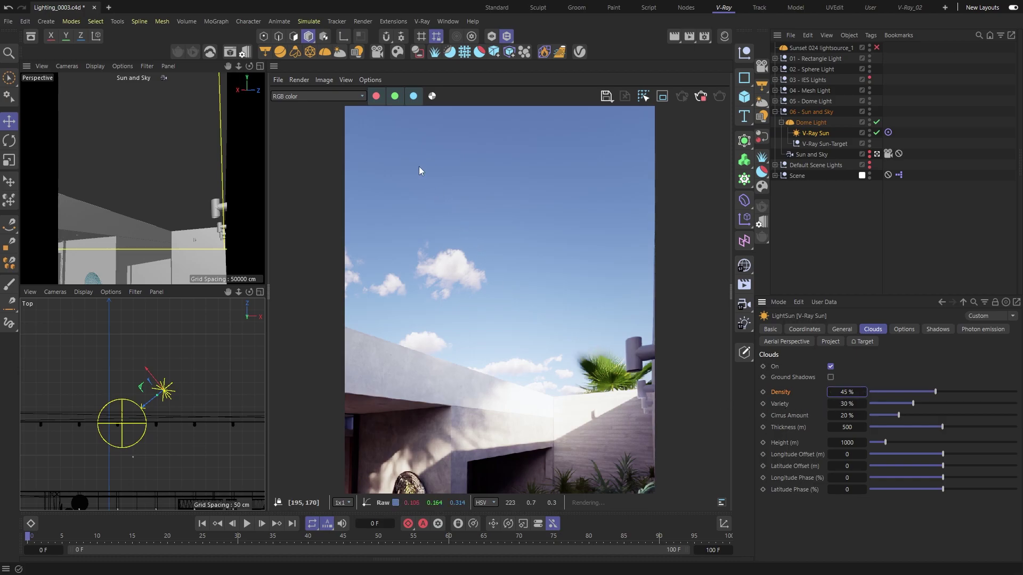
Open the V-Ray Light Lister, move and resize it, and browse its Rect/Sphere, Dome, IES and Sun lists.
click(359, 56)
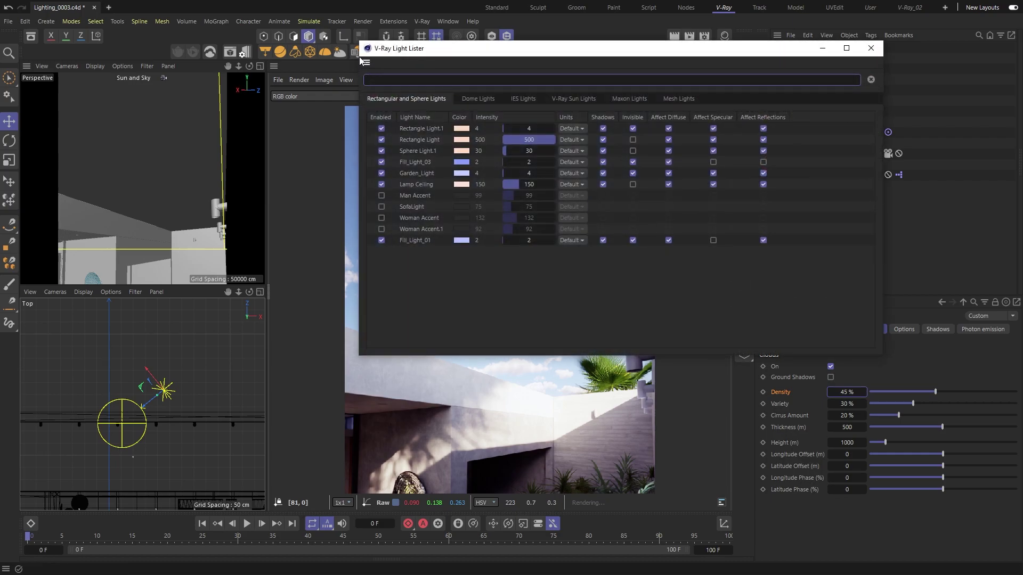
drag(387, 53, 31, 202)
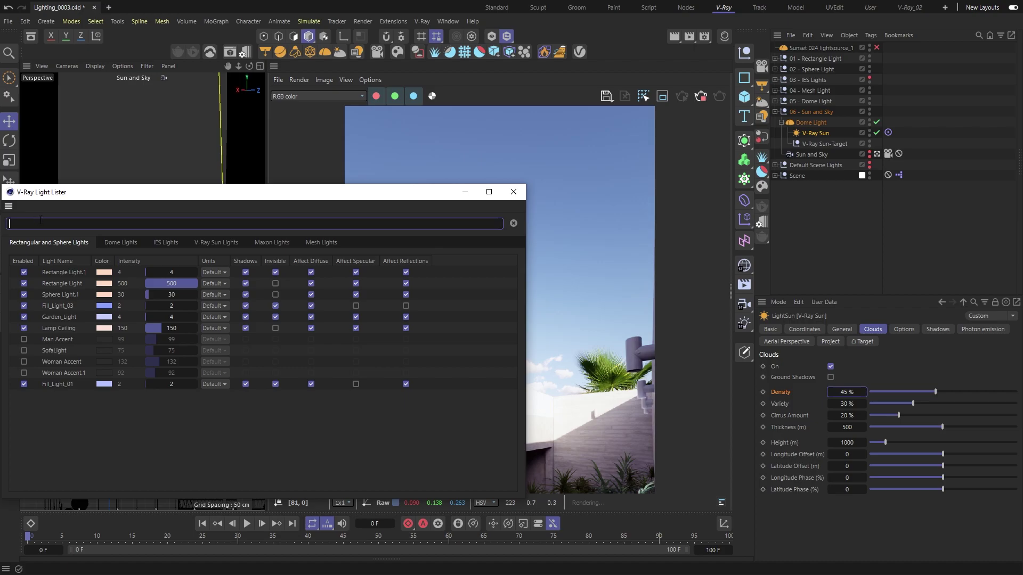
click(50, 241)
click(120, 244)
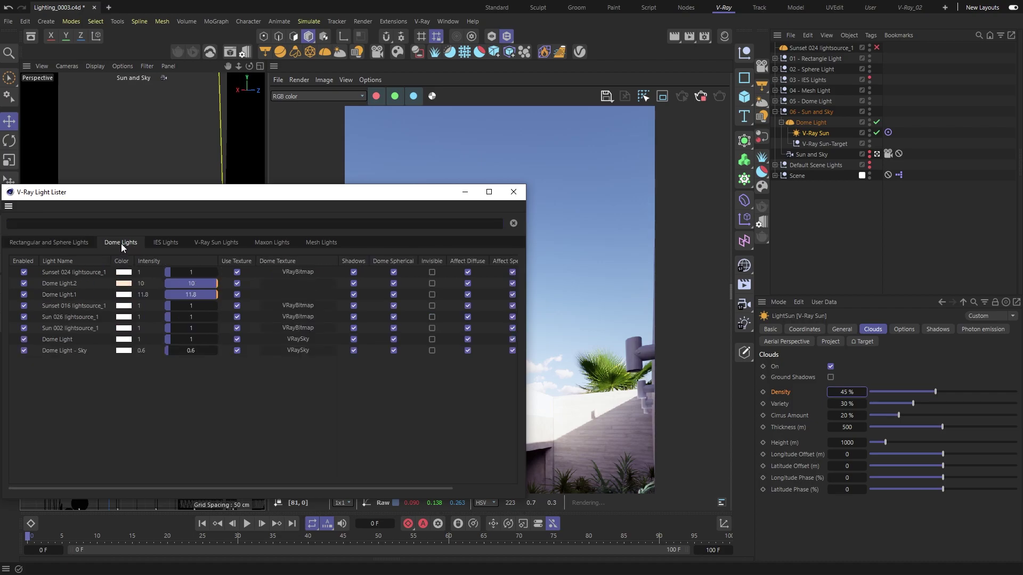
click(163, 244)
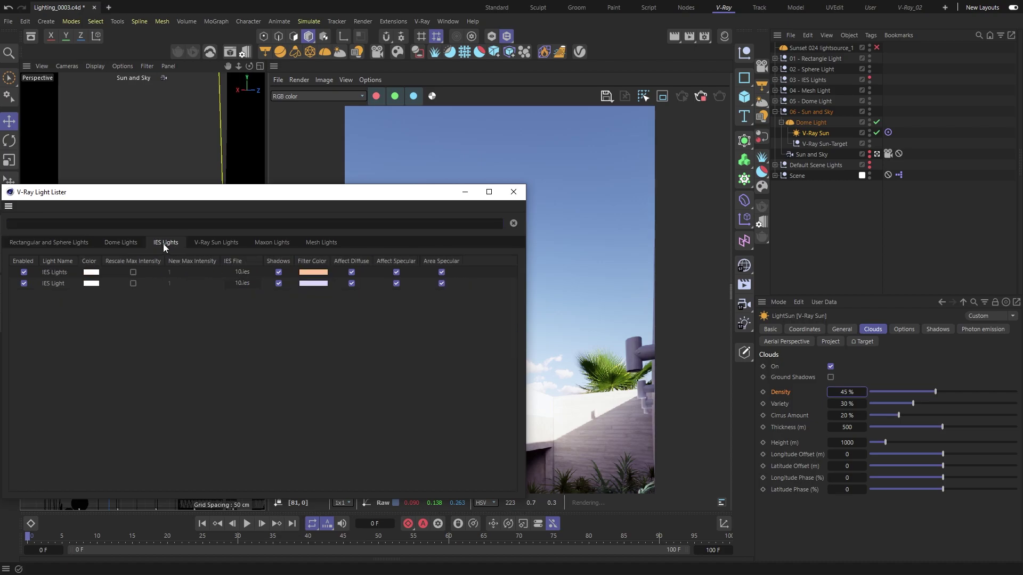
click(202, 244)
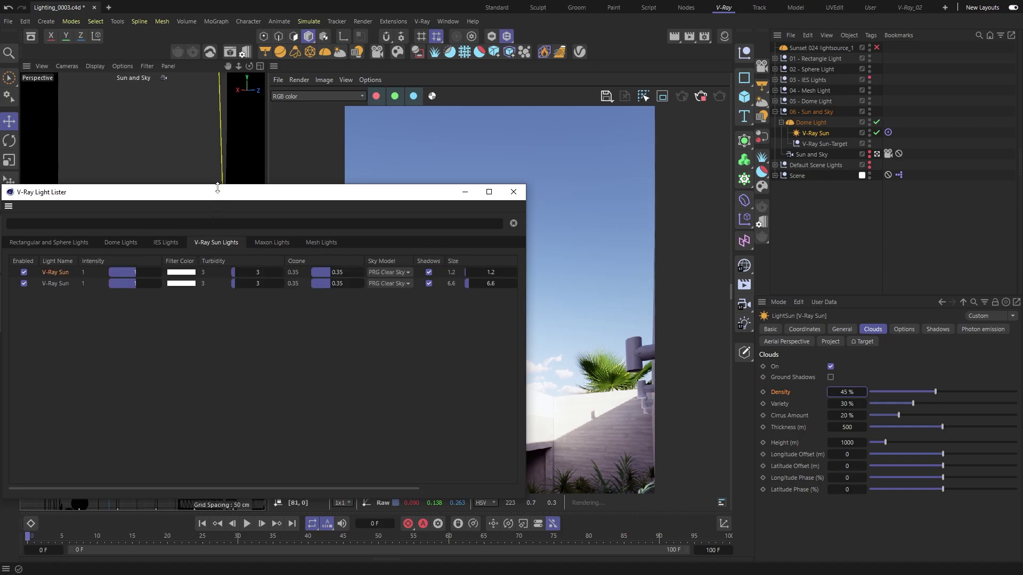
drag(218, 188, 217, 368)
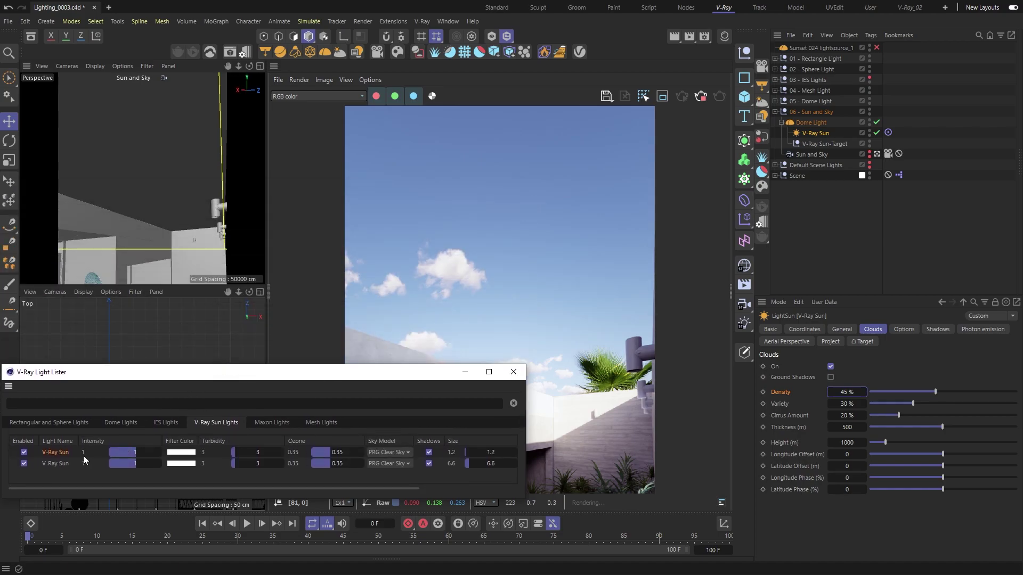
Toggle the V-Ray Sun and the Dome Light off and back on to compare their effect.
click(25, 452)
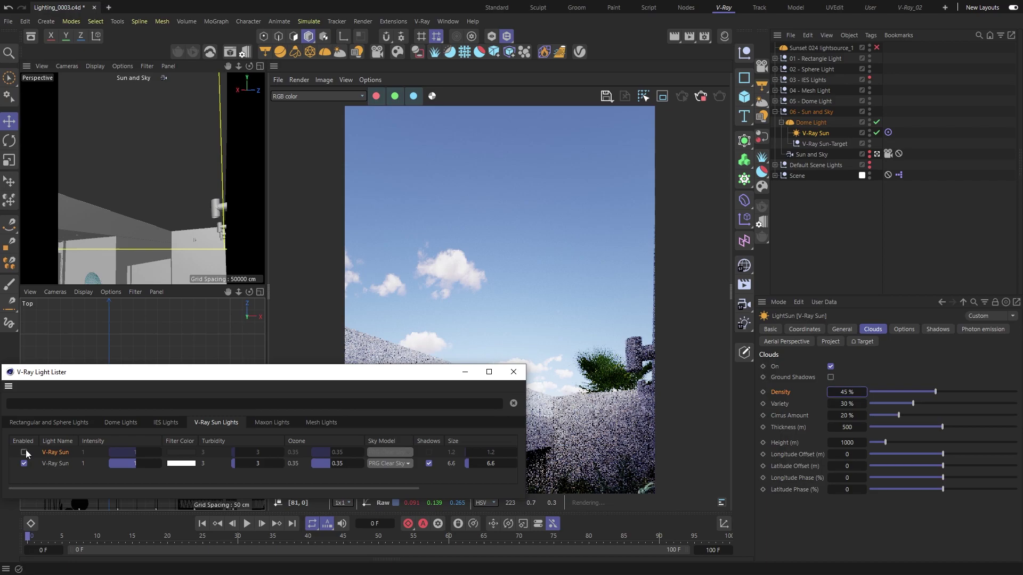
click(24, 452)
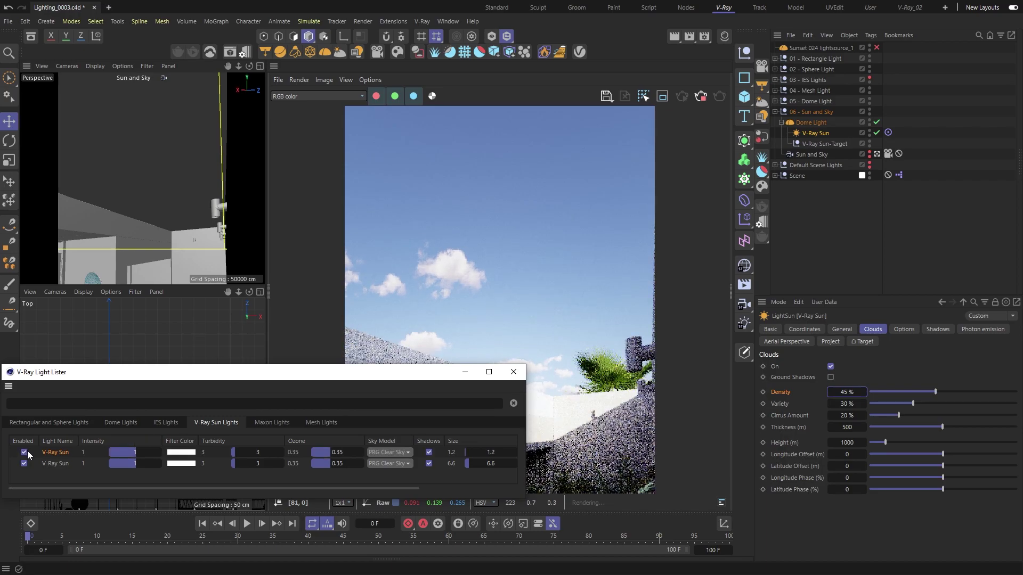
click(110, 423)
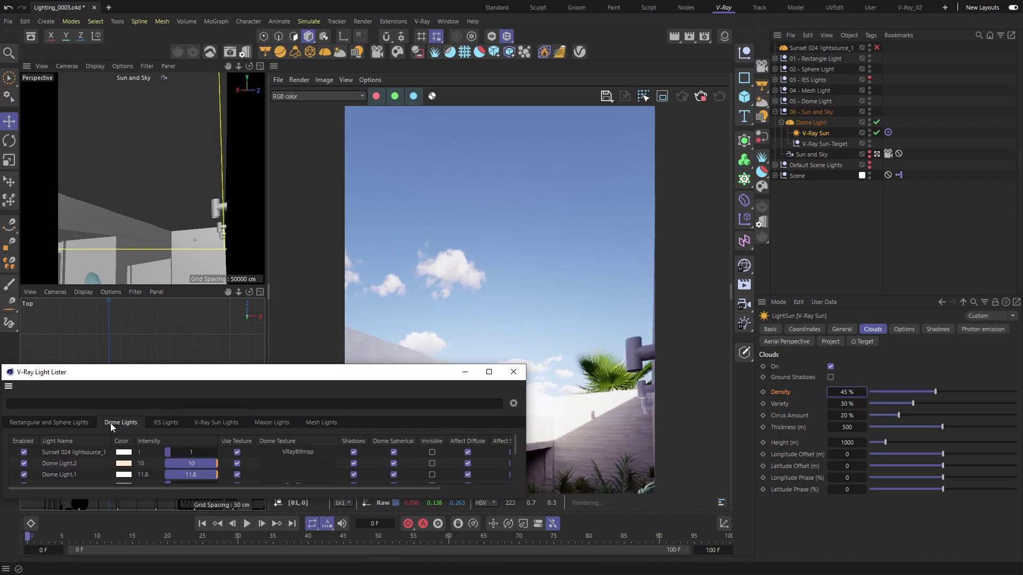
scroll(97, 457, down, 2)
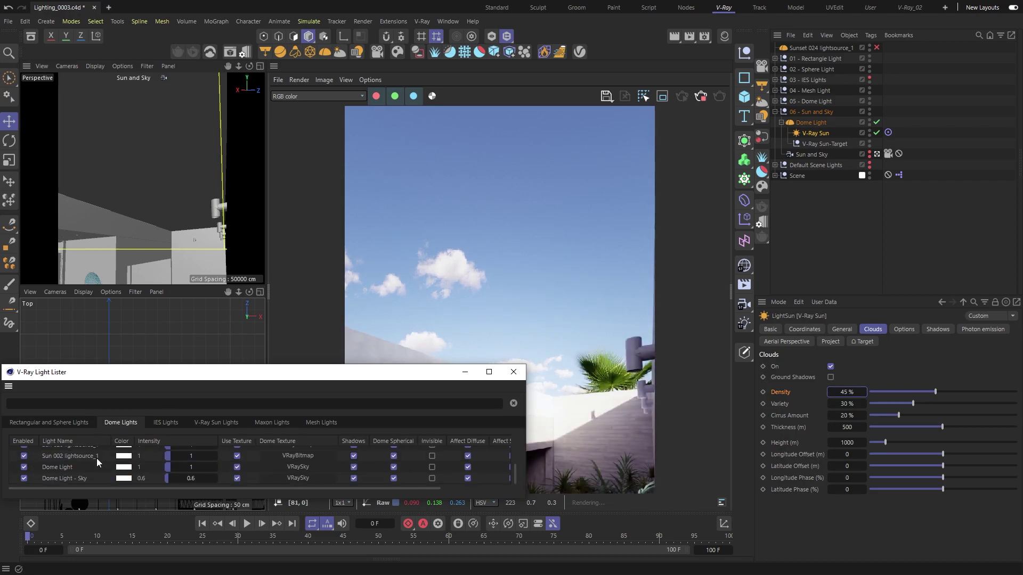
click(24, 467)
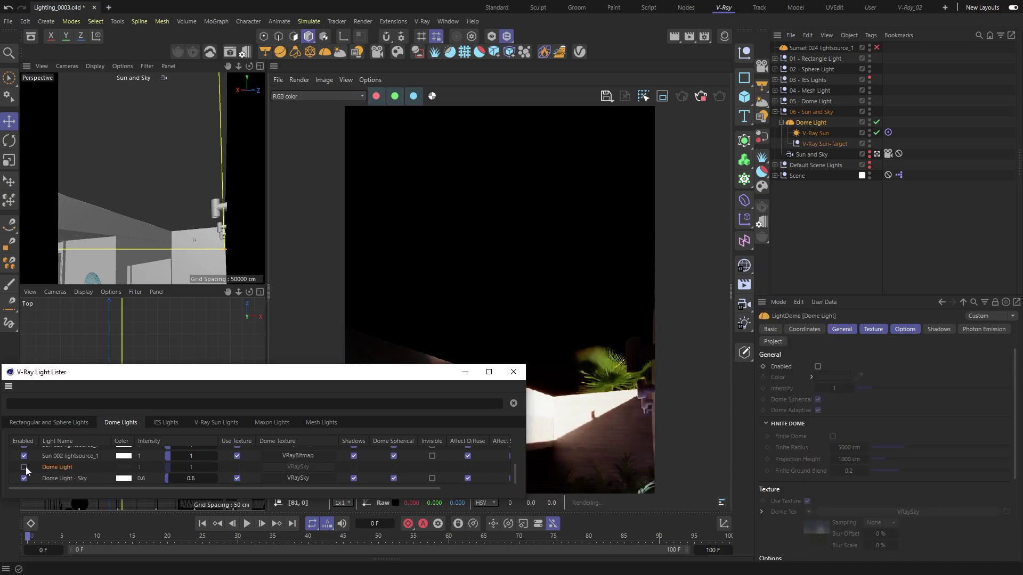
click(24, 467)
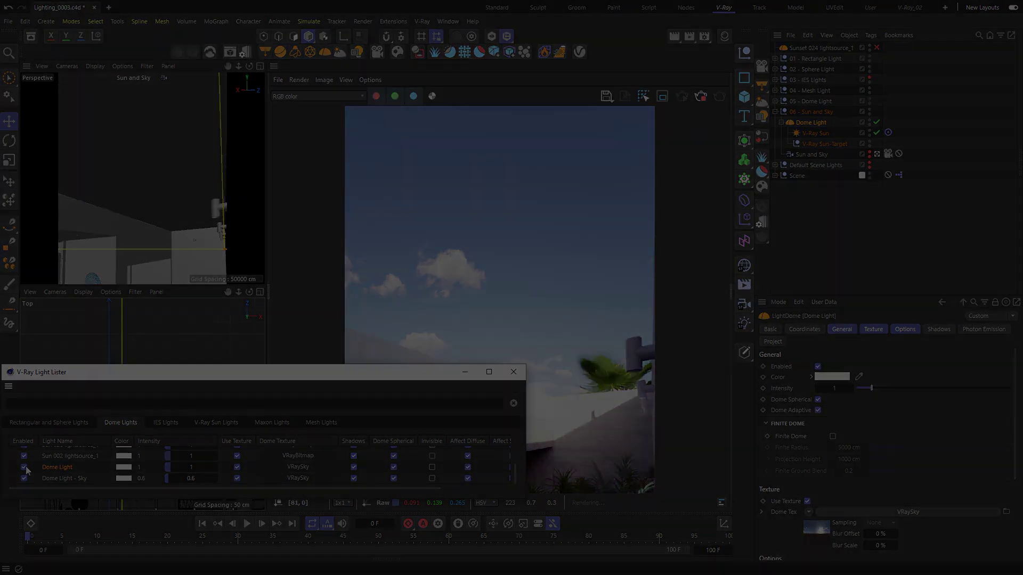